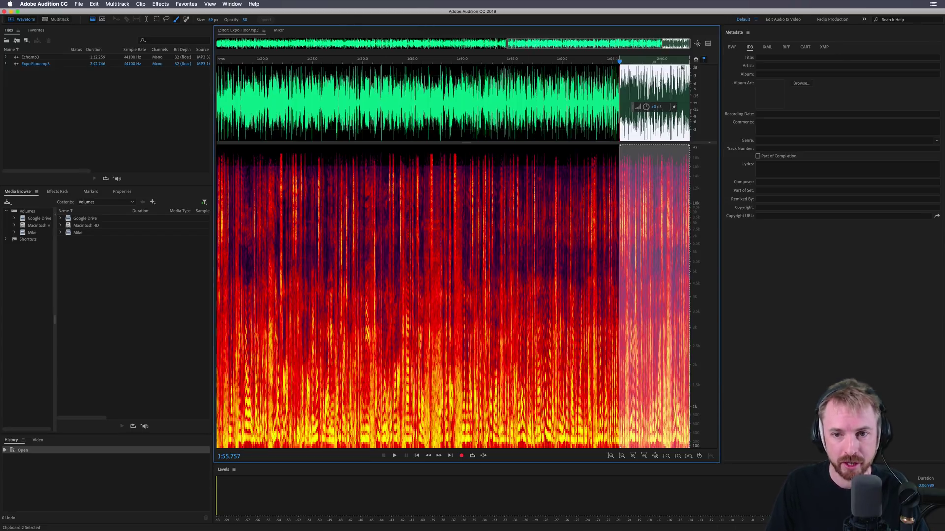
Step: Zoom the timeline in on the selected ending of Expo Floor.mp3, from 1:55.757 to the file end
scroll(647, 60, "up", 5)
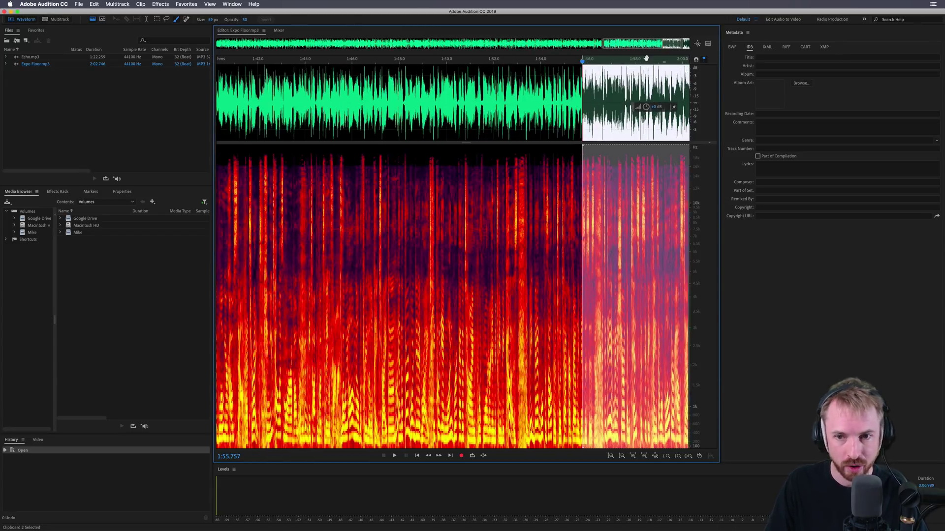
Step: Hide the spectral frequency display so only the Expo Floor.mp3 waveform is shown
right_click(744, 33)
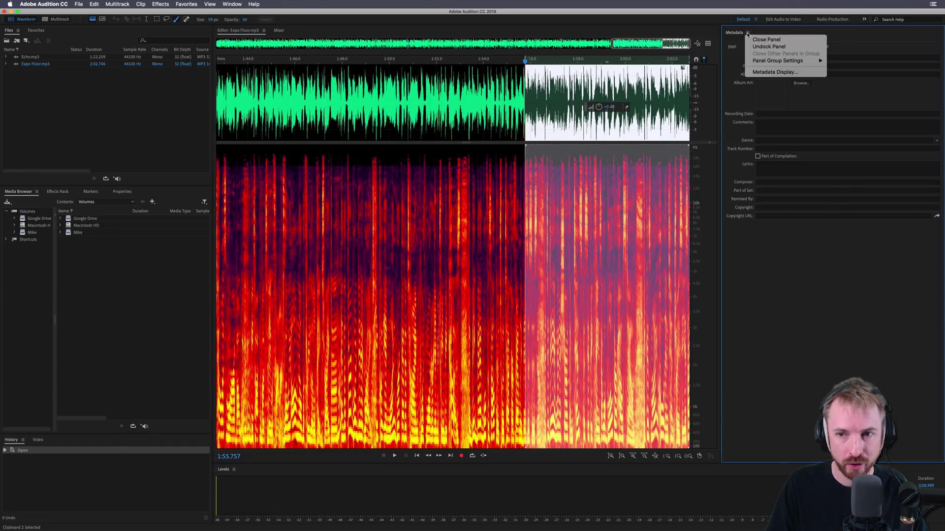
key("Escape")
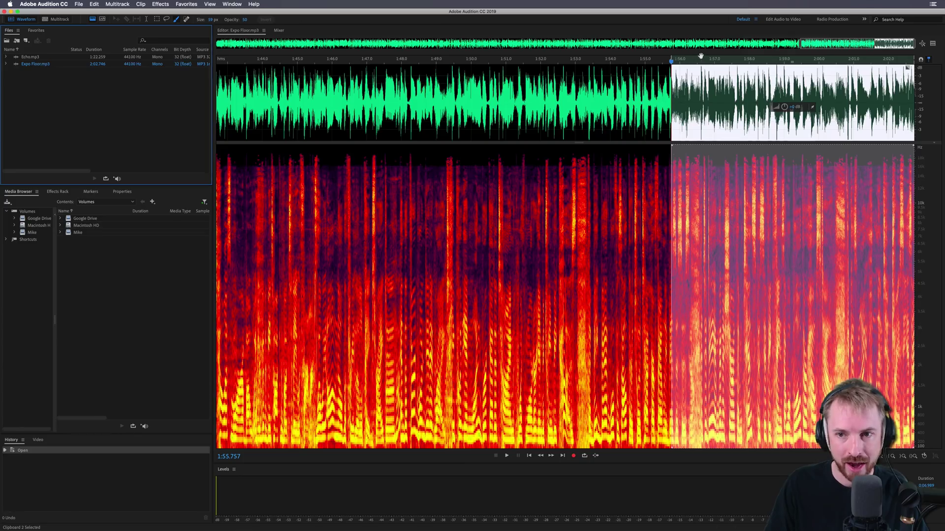
key("shift+d")
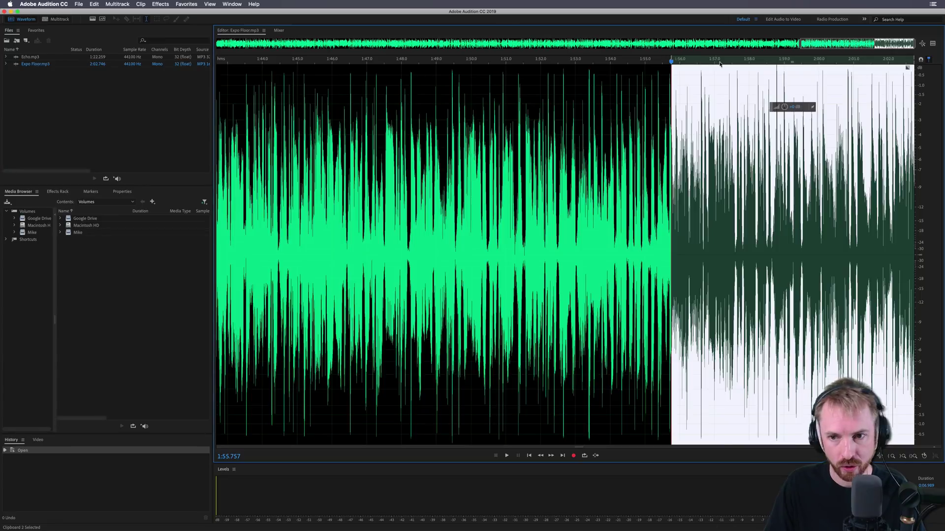
scroll(724, 58, "up", 3)
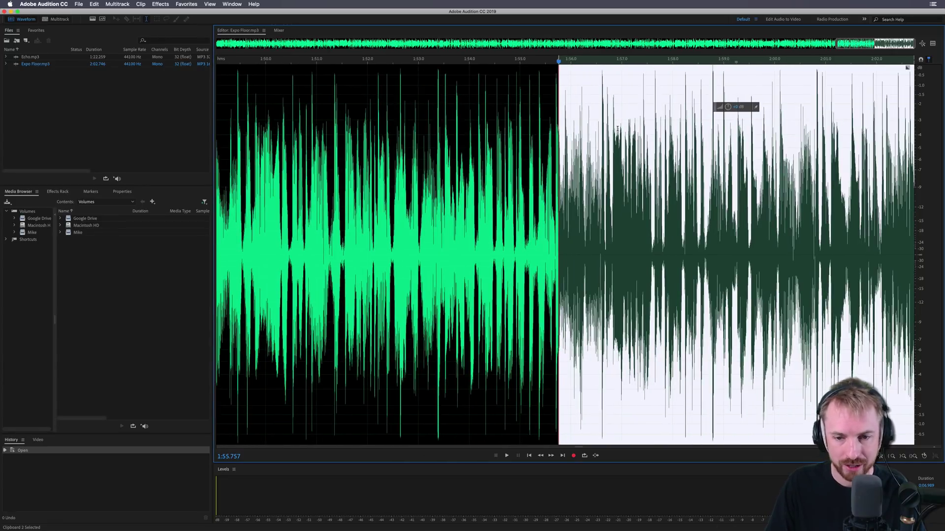
Step: Play the selected ending once, then zoom out to view the whole file
key("space")
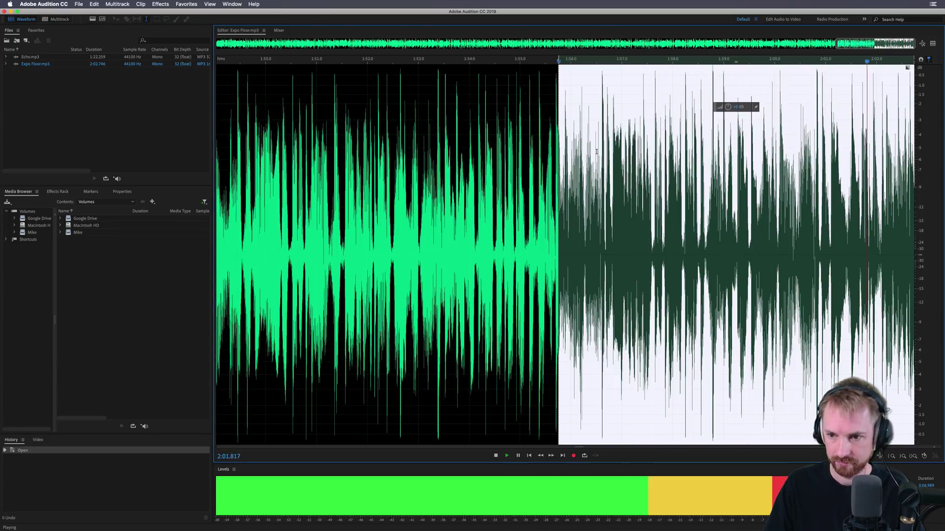
key("space")
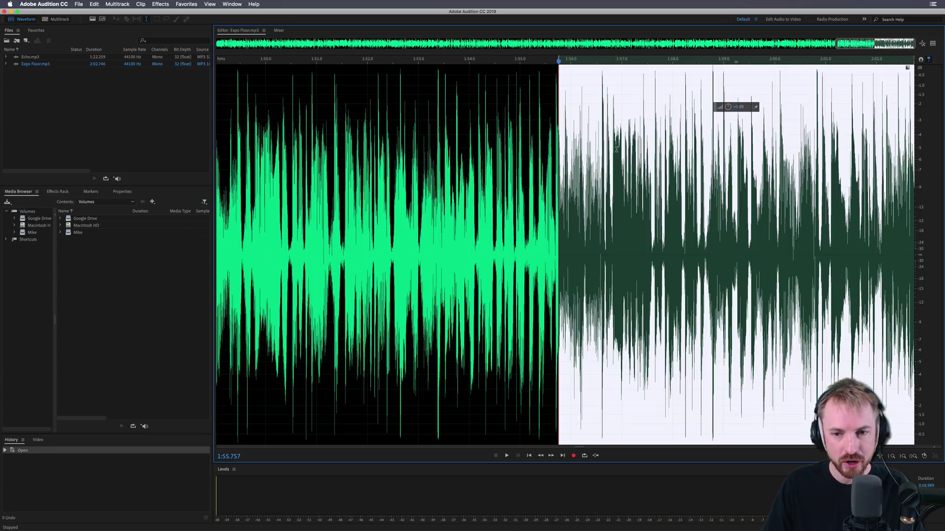
key("backslash")
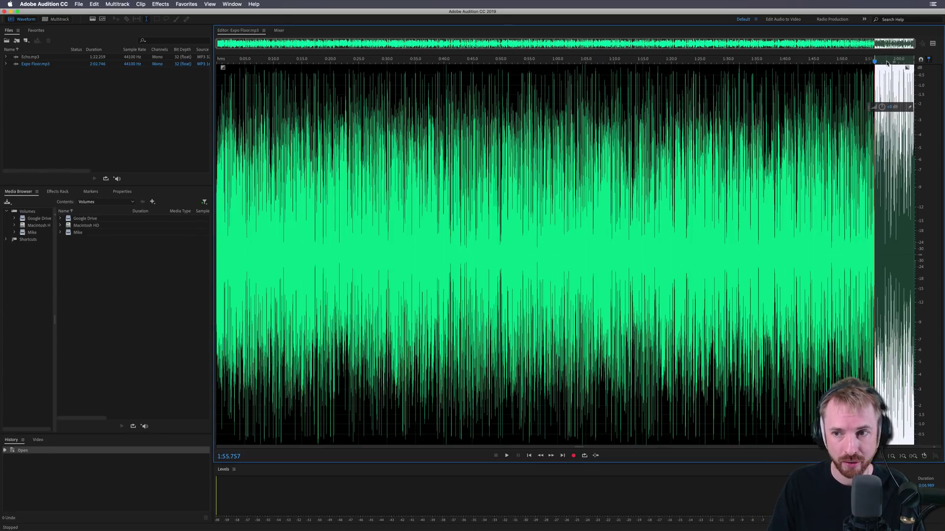
scroll(887, 63, "up", 10)
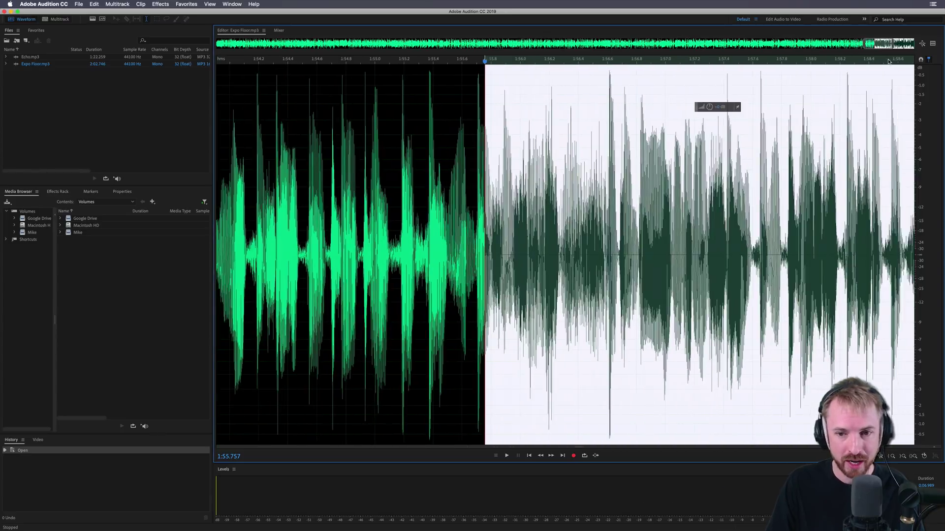
scroll(889, 61, "right", 5)
scroll(889, 61, "down", 3)
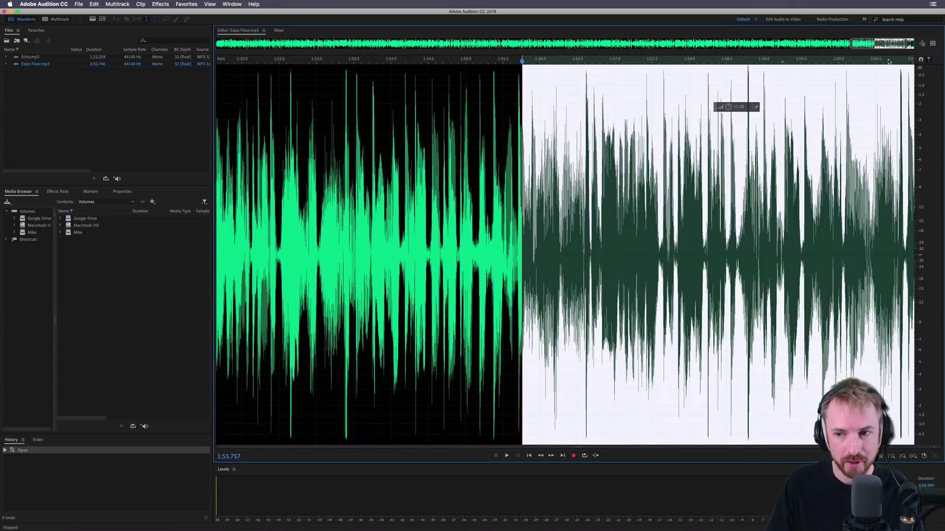
scroll(889, 61, "right", 3)
scroll(889, 61, "left", 3)
scroll(889, 61, "down", 2)
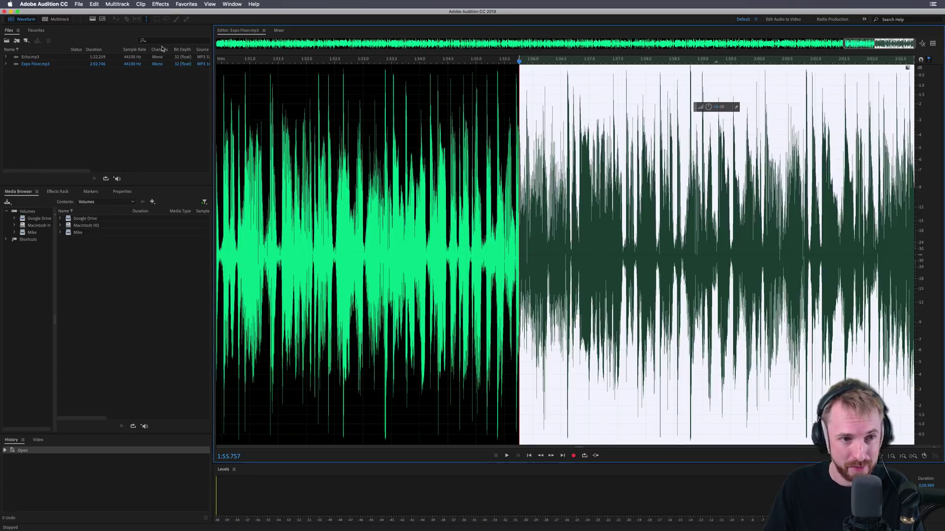
Step: Open Noise Reduction / Restoration > DeNoise on the selected ending and preview its result
left_click(165, 5)
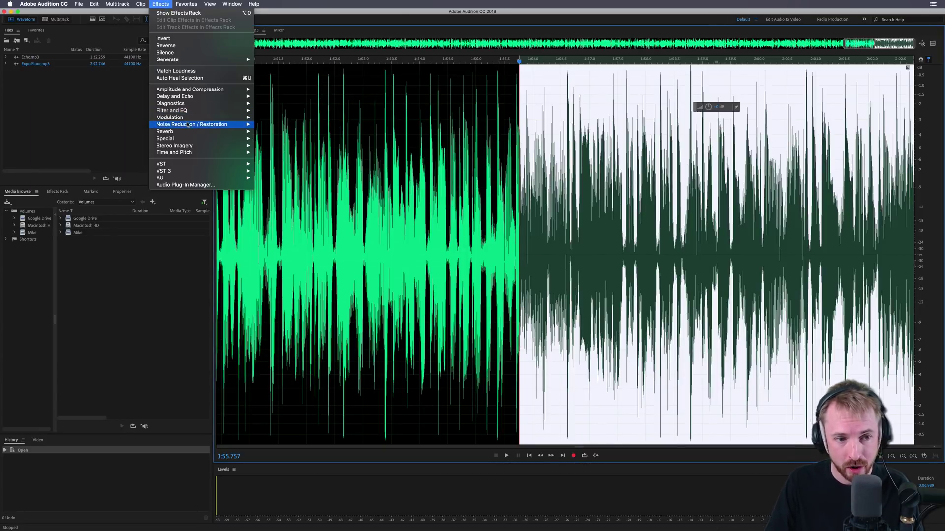
mouse_move(188, 125)
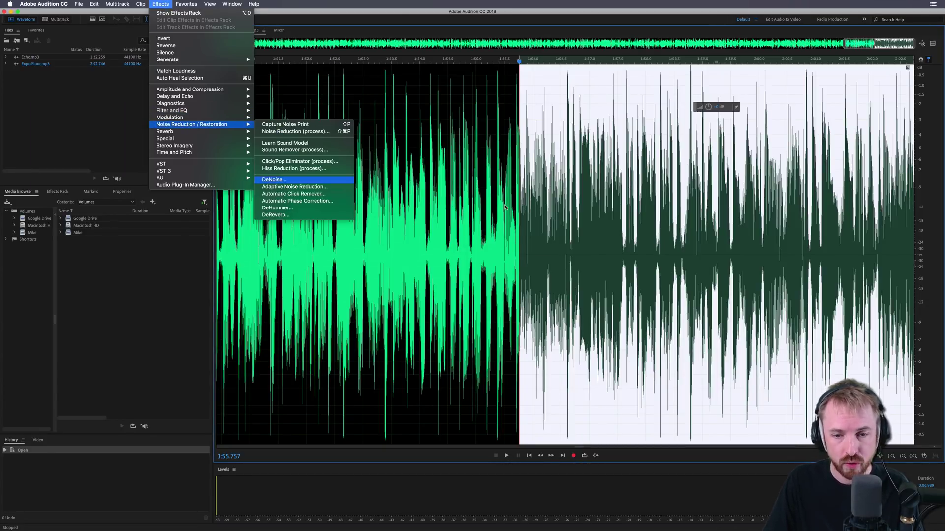
left_click(274, 180)
key("space")
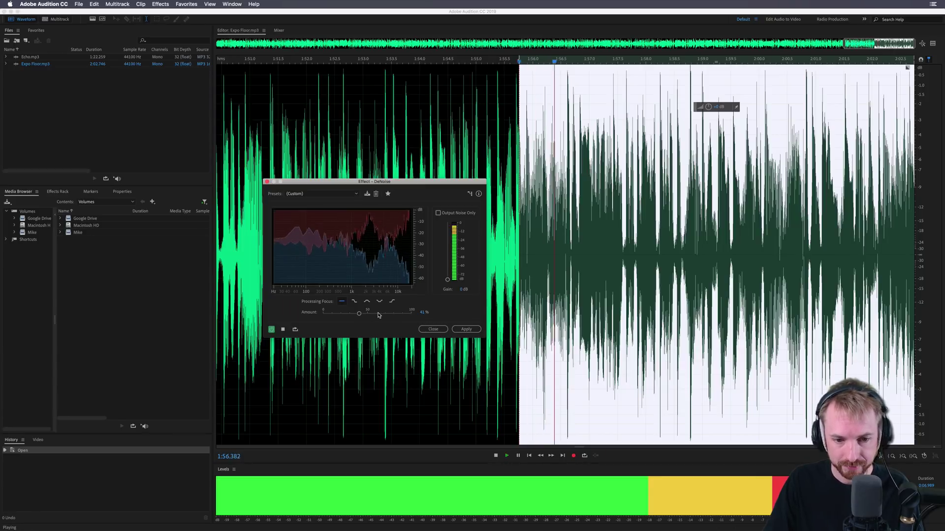
key("space")
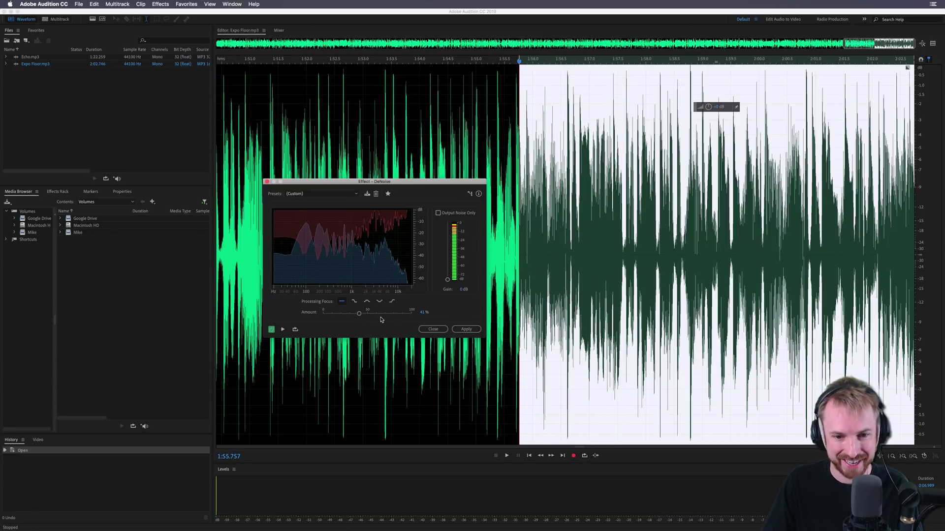
key("space")
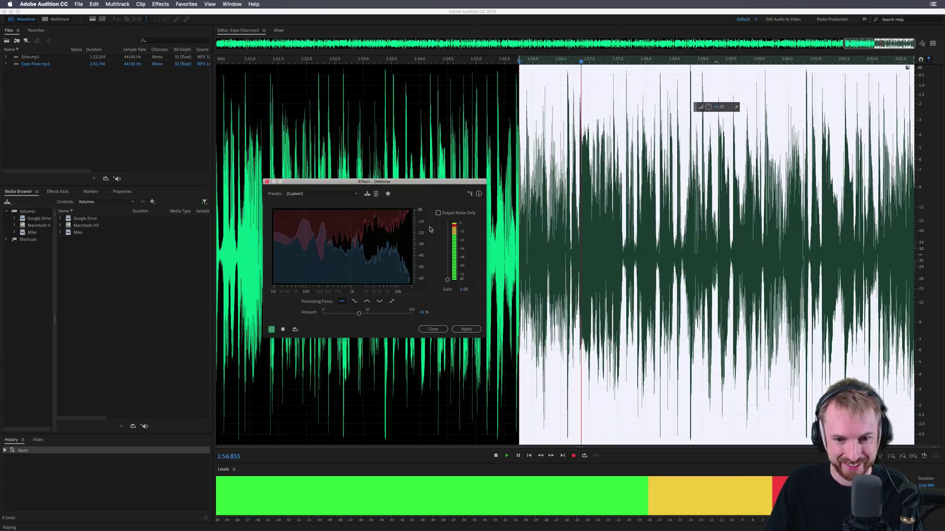
key("space")
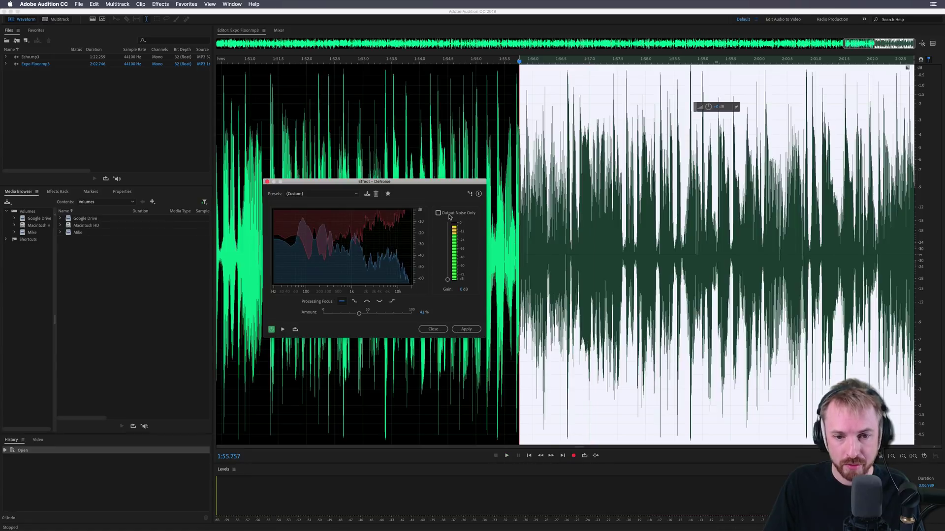
Step: Audition only the noise DeNoise removes using Output Noise Only
left_click(448, 217)
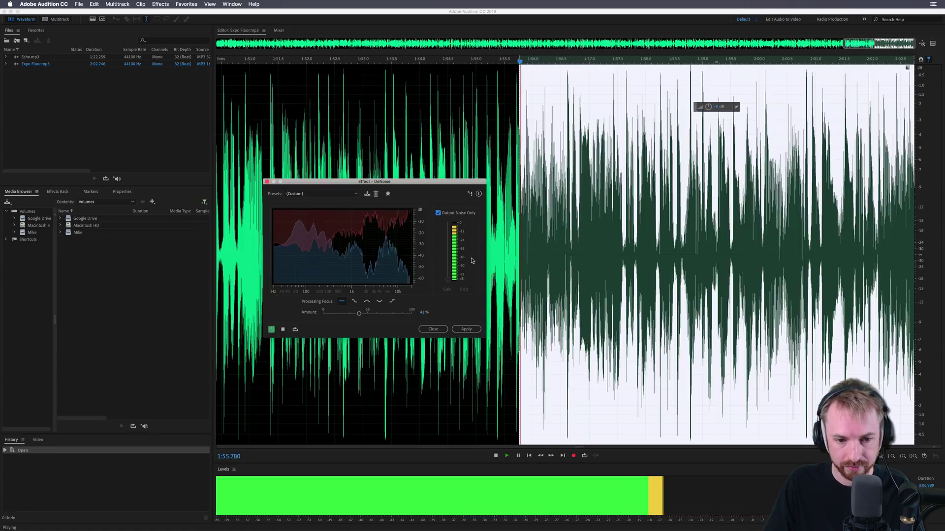
key("space")
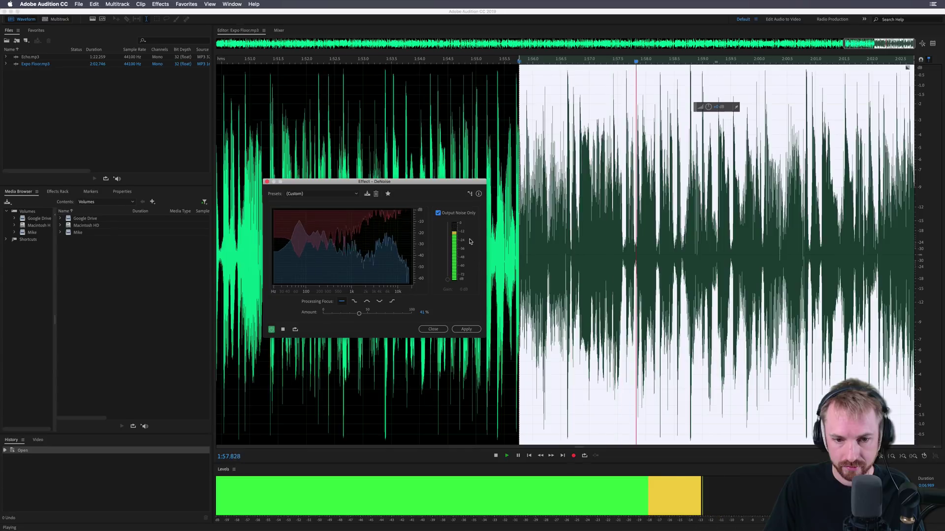
key("space")
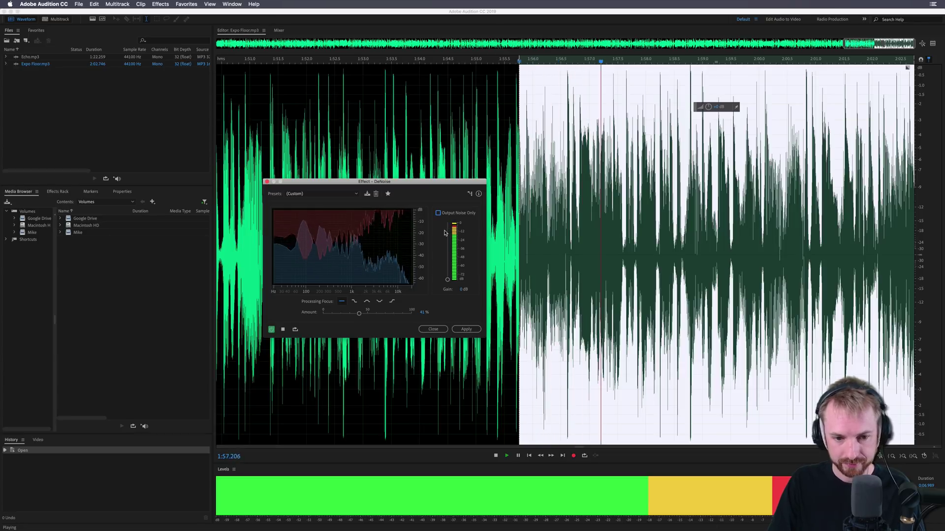
key("space")
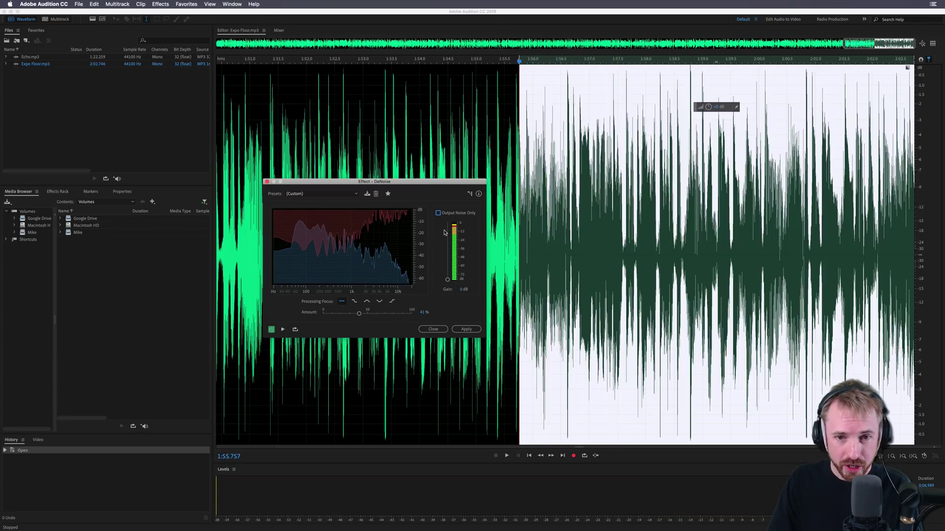
left_click_drag(360, 314, 494, 333)
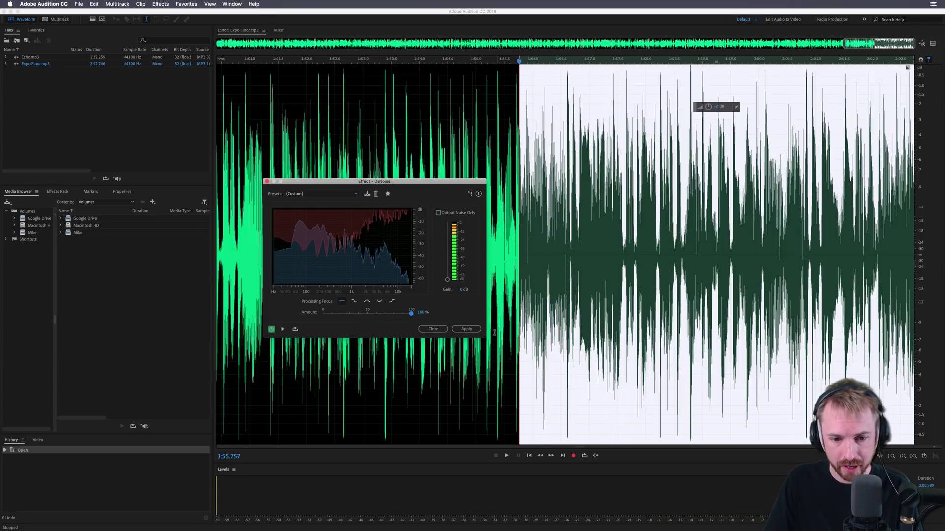
key("space")
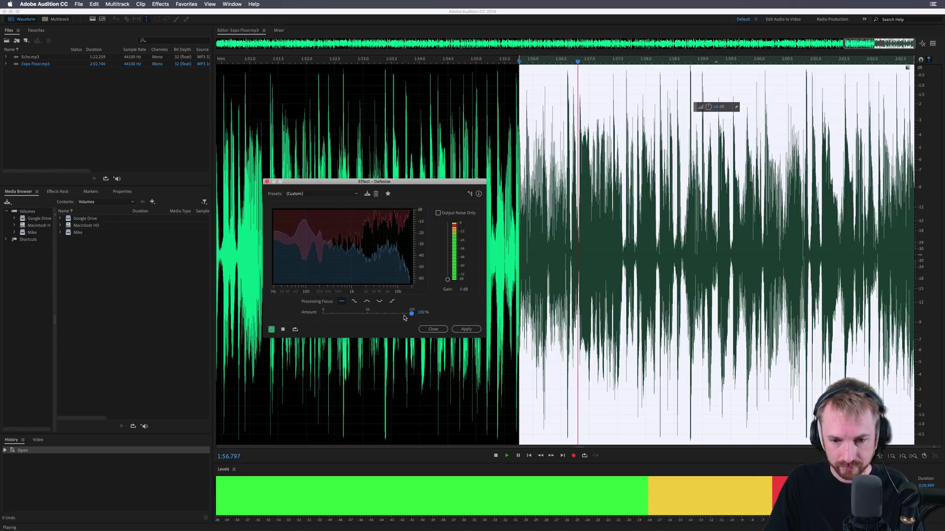
key("space")
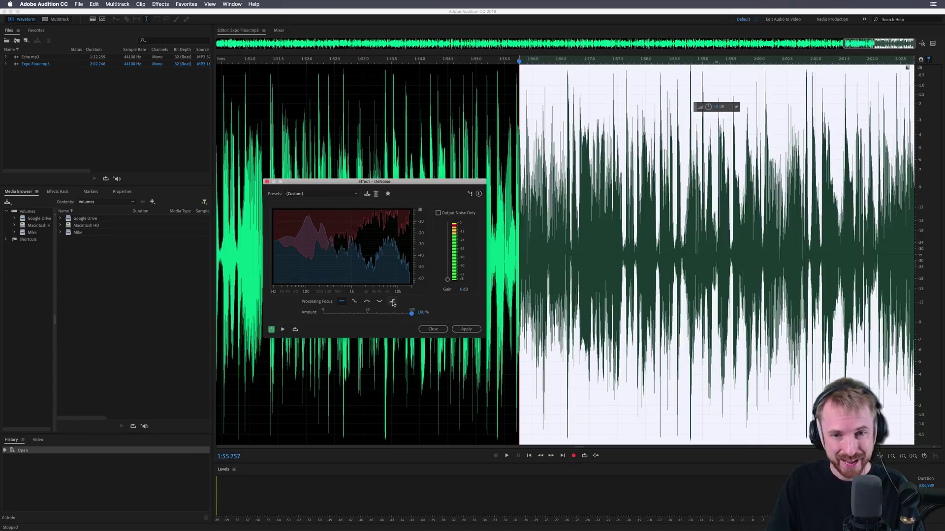
Step: Compare DeNoise Processing Focus options while previewing, keeping the lower-and-higher frequencies focus
left_click(354, 302)
key("space")
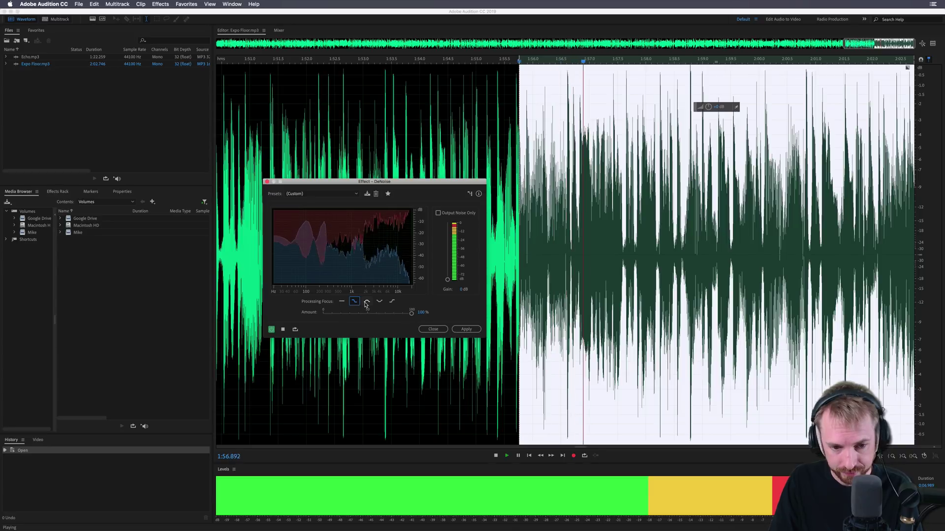
left_click(366, 302)
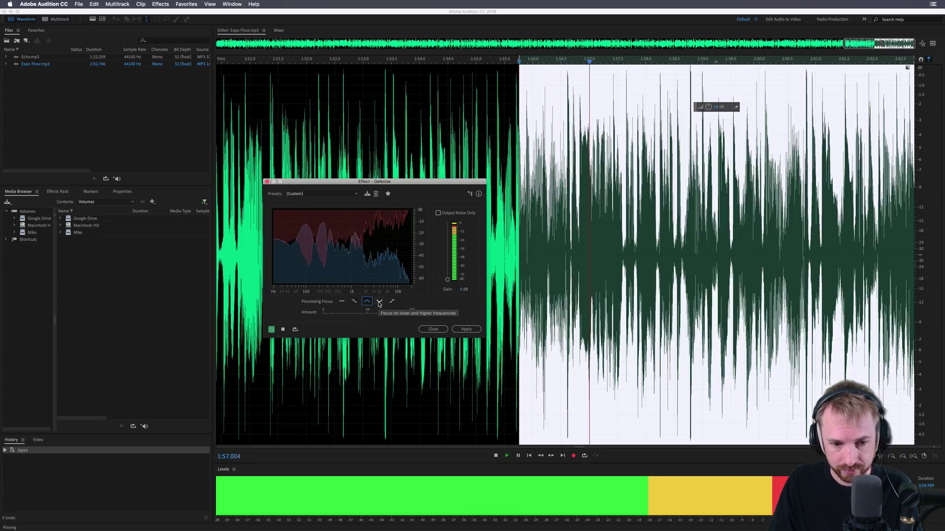
left_click(379, 302)
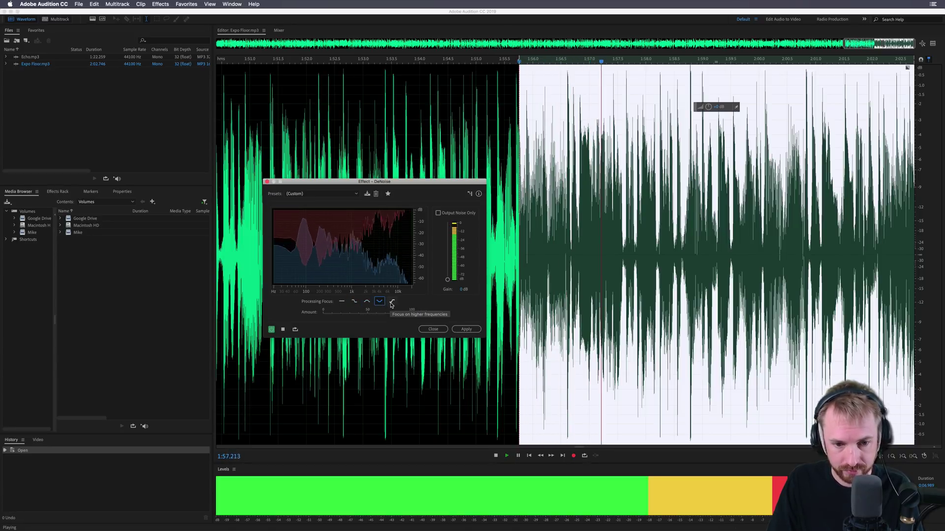
left_click(366, 301)
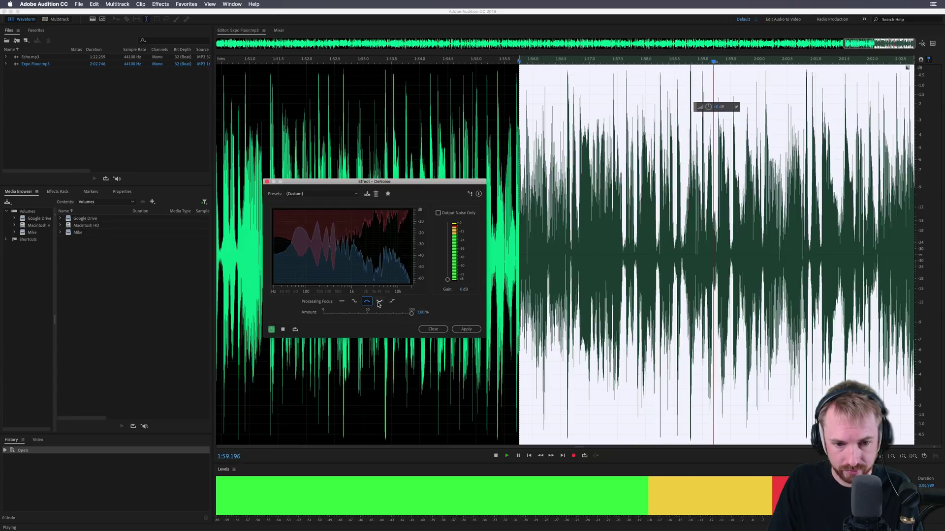
left_click(392, 302)
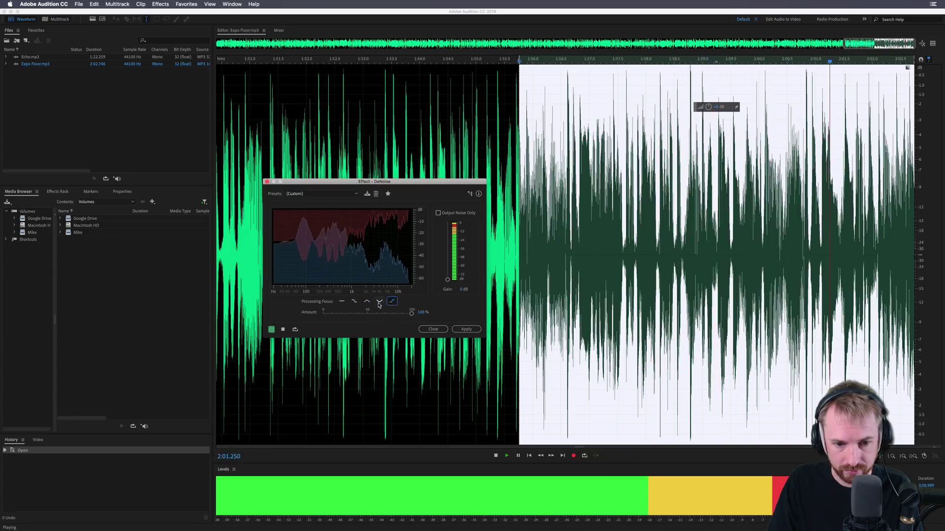
left_click(379, 302)
key("space")
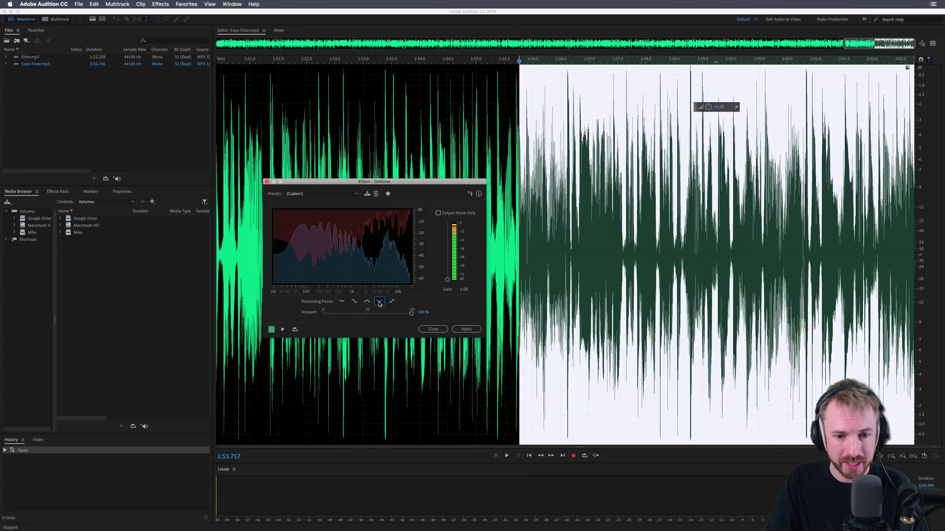
Step: Lower DeNoise Amount to about 66%, compare against the bypassed original, and apply it
mouse_move(411, 313)
left_mouse_down()
mouse_move(387, 317)
mouse_move(413, 317)
left_mouse_up()
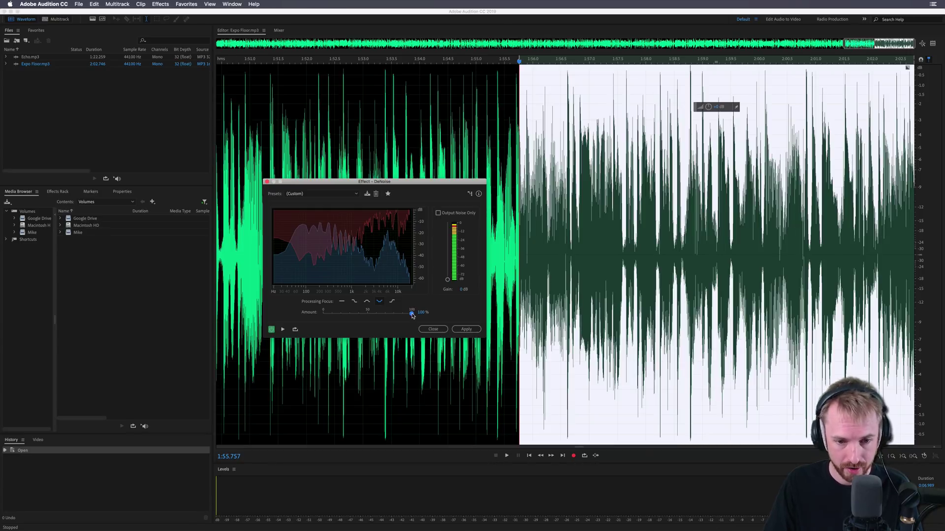
left_click_drag(413, 315, 383, 313)
key("space")
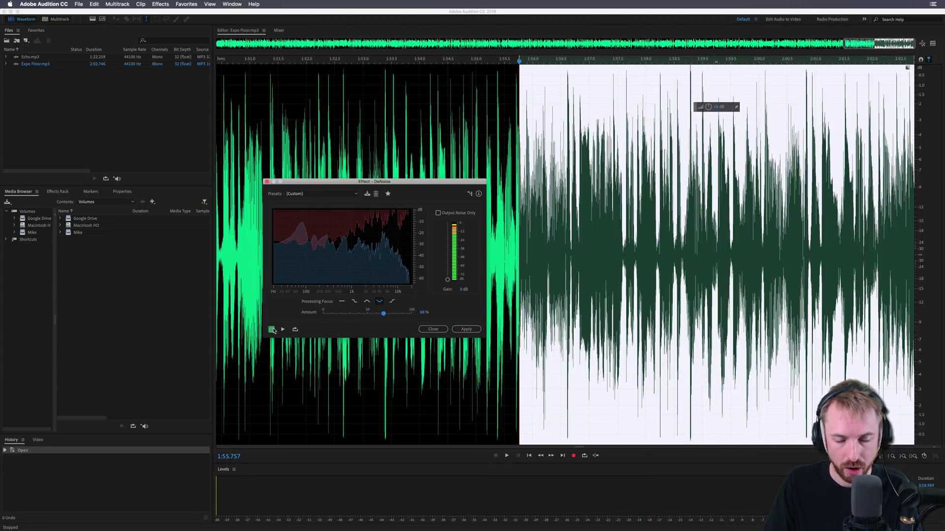
key("space")
left_click(272, 330)
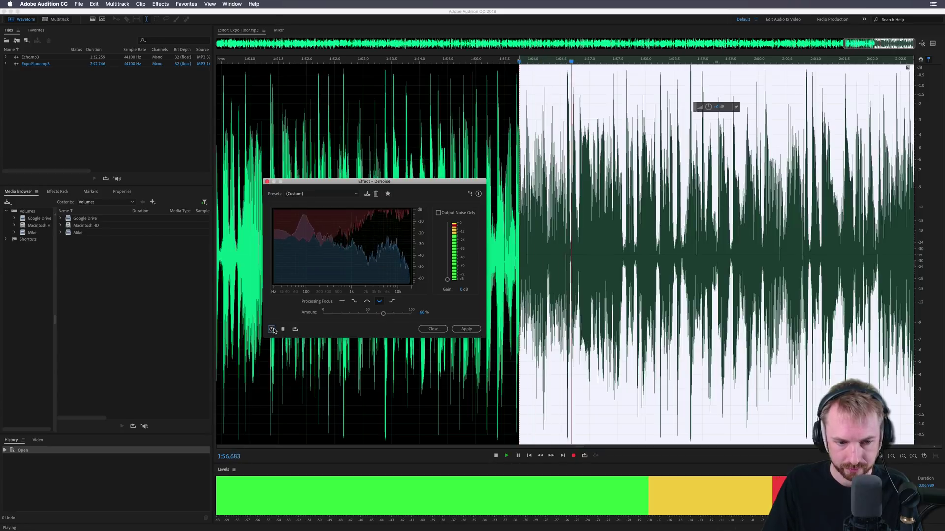
left_click(272, 329)
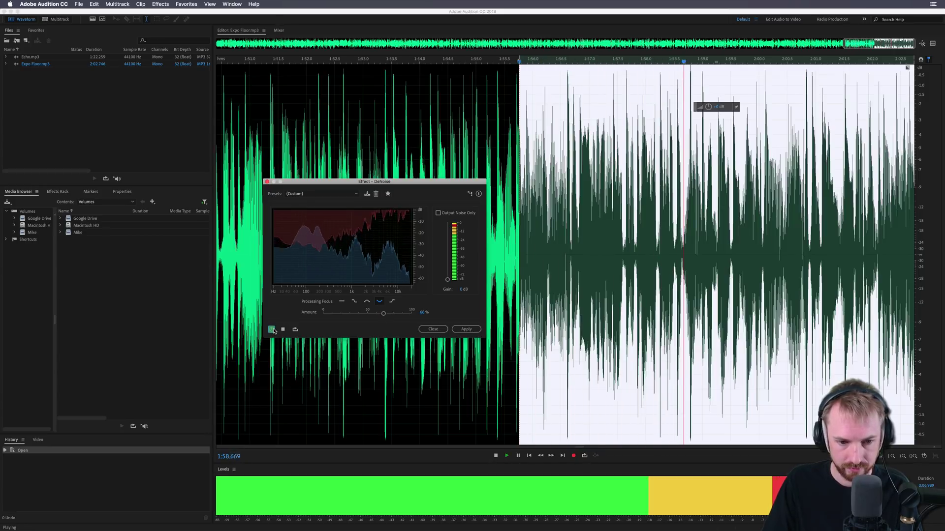
left_click(463, 332)
Step: Apply DeReverb at a 16% Amount to the selected ending
left_click(162, 4)
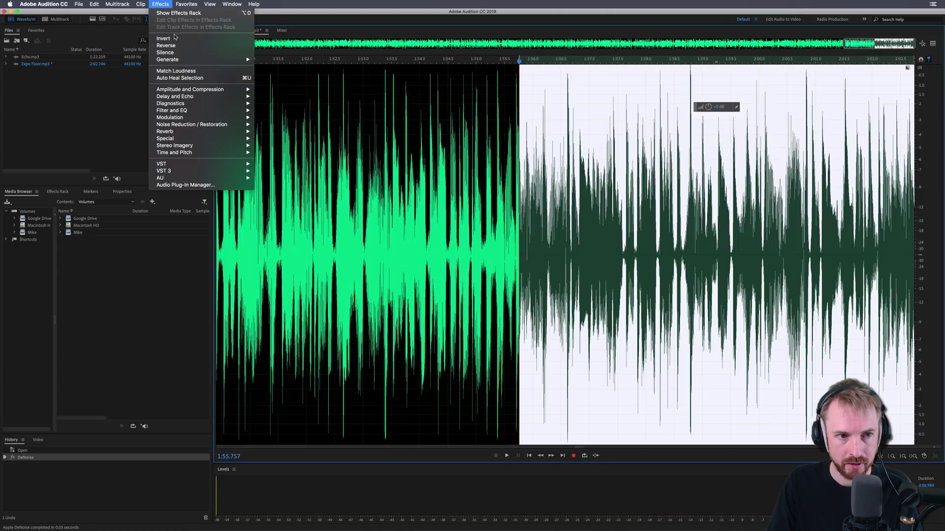
mouse_move(209, 129)
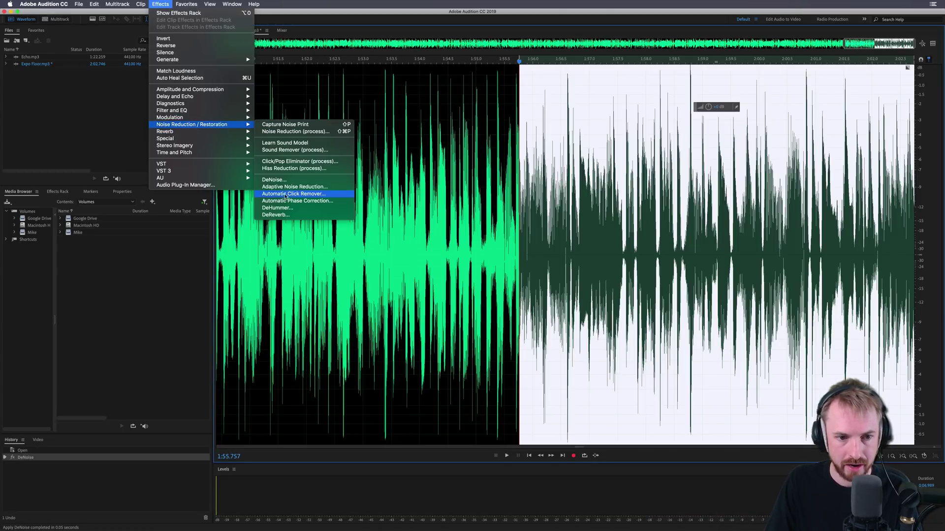
left_click(276, 215)
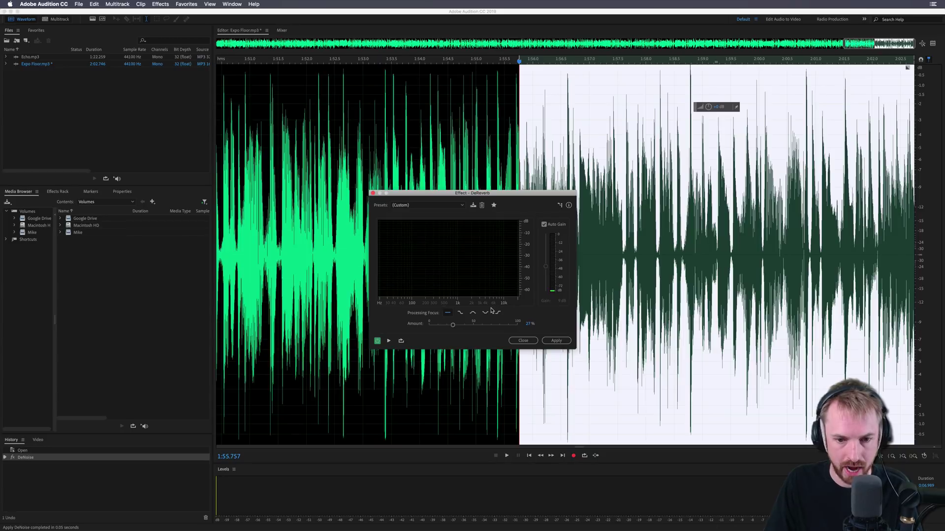
key("space")
left_click_drag(453, 325, 444, 325)
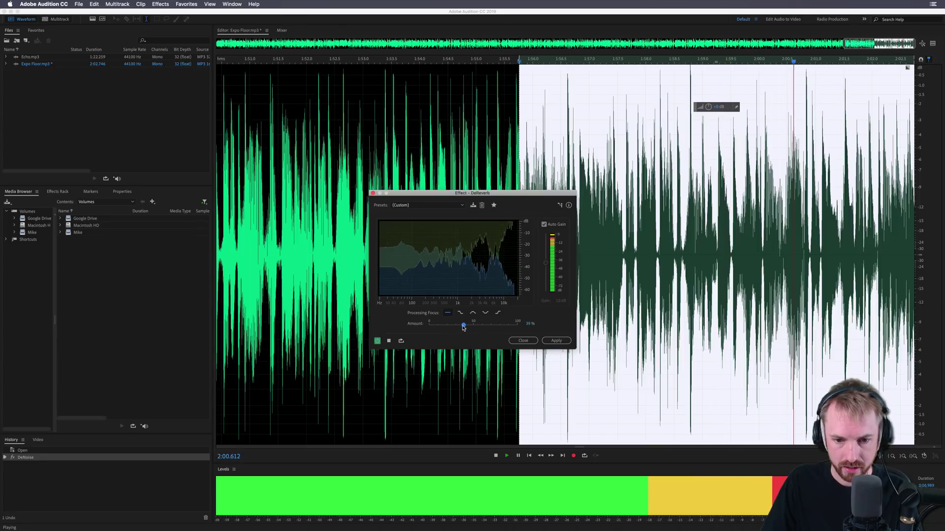
left_click_drag(445, 325, 443, 326)
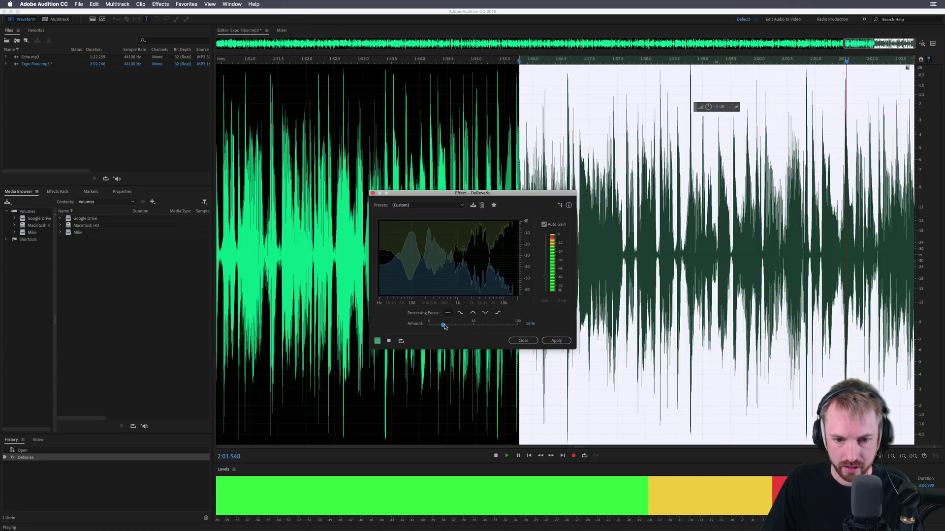
left_click(556, 341)
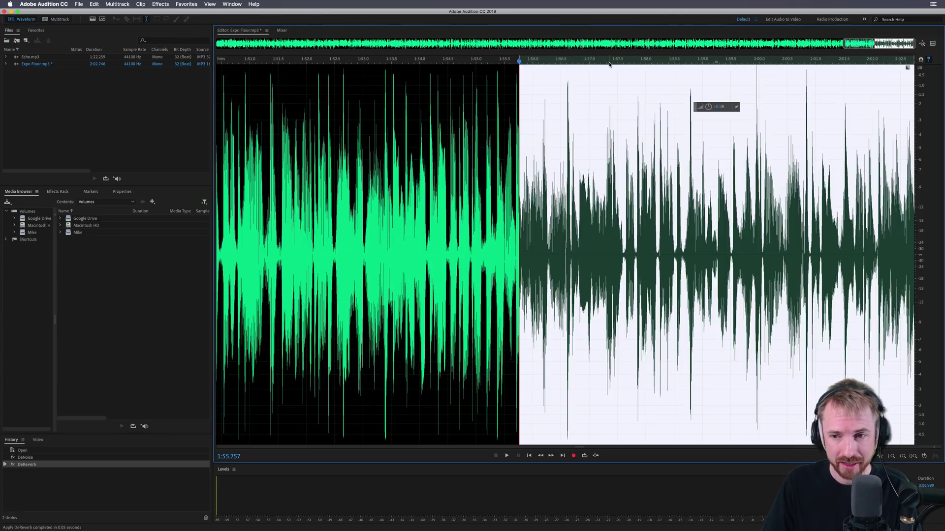
Step: Play back the processed end section to check the DeReverb result
scroll(610, 64, "up", 3)
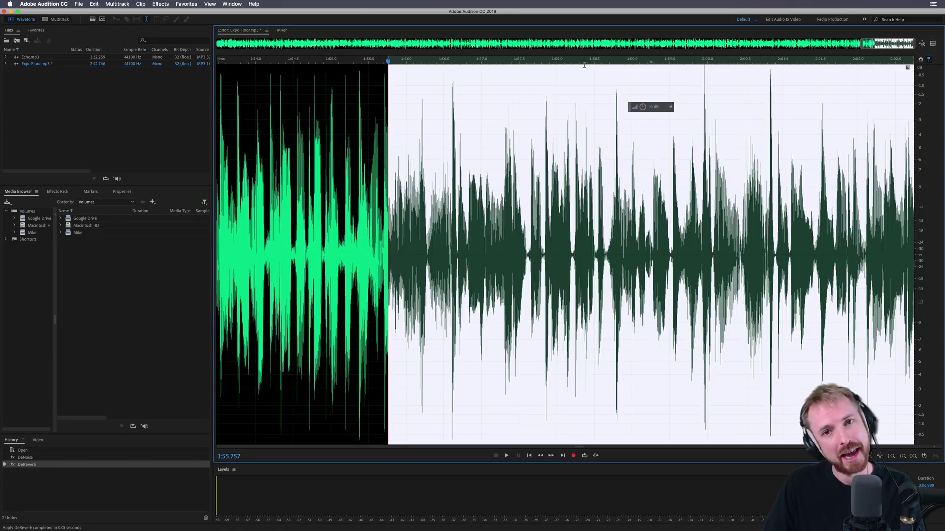
key("space")
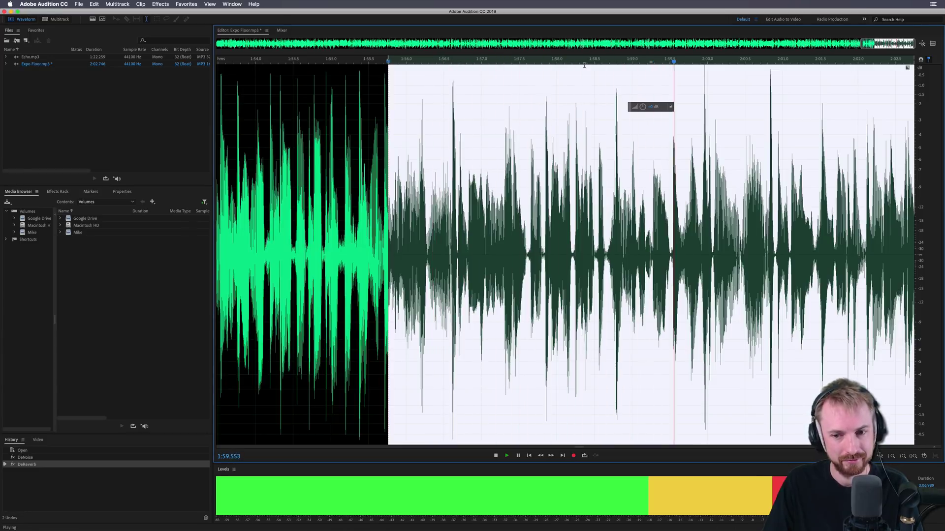
key("space")
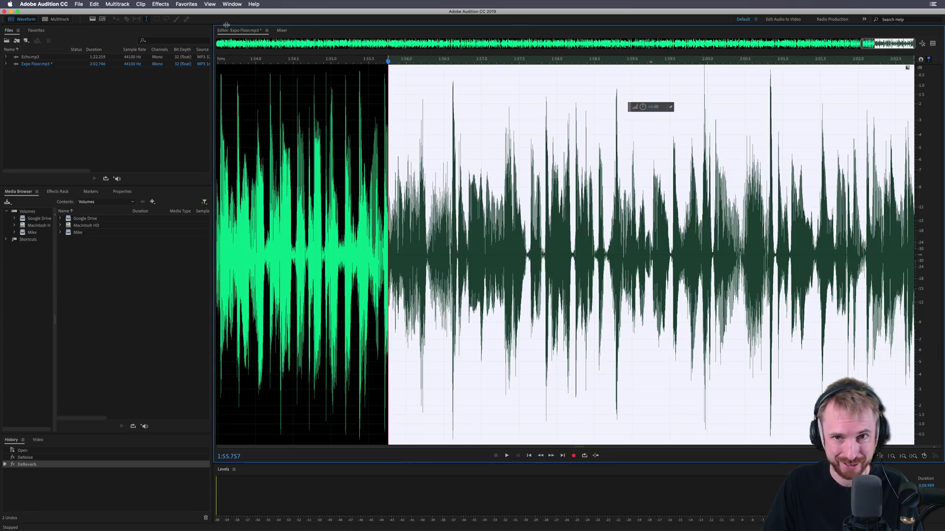
Step: Open the Waves DeBreath (m) plug-in and switch its A/B comparison to B
left_click(160, 4)
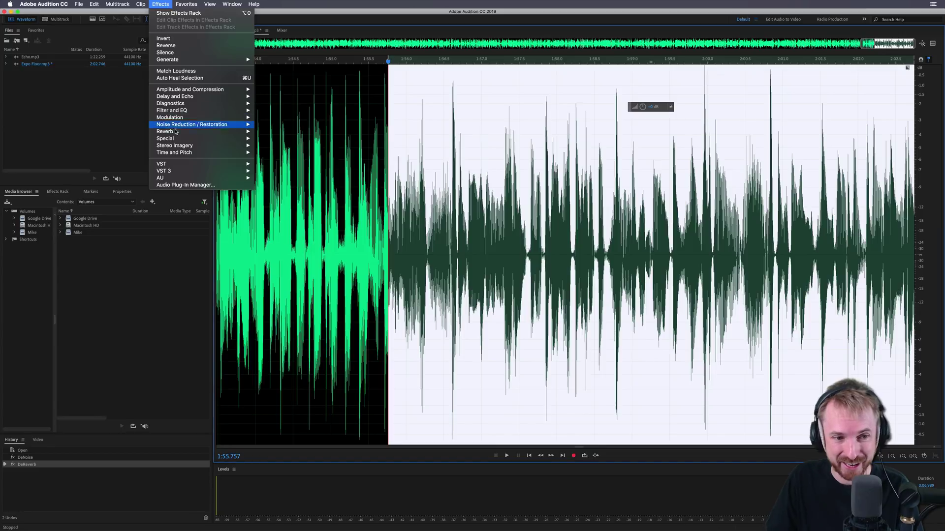
mouse_move(189, 178)
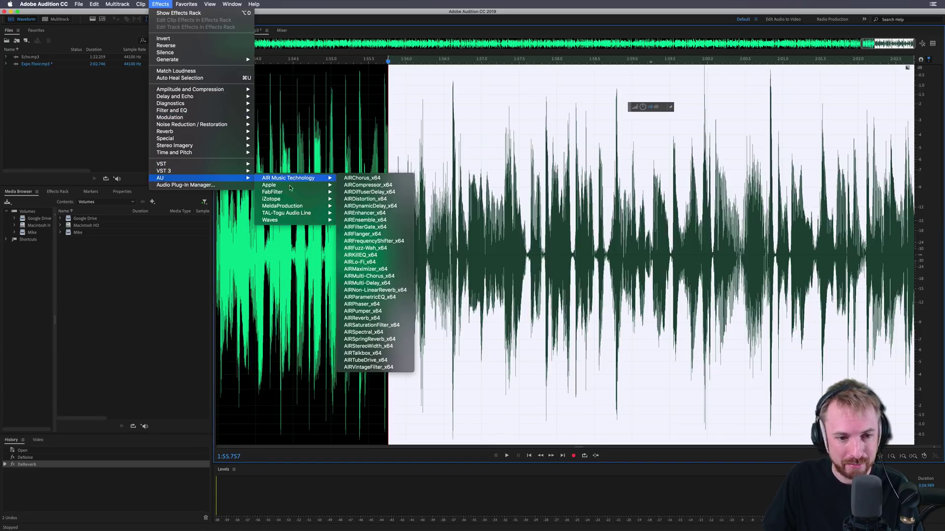
mouse_move(315, 220)
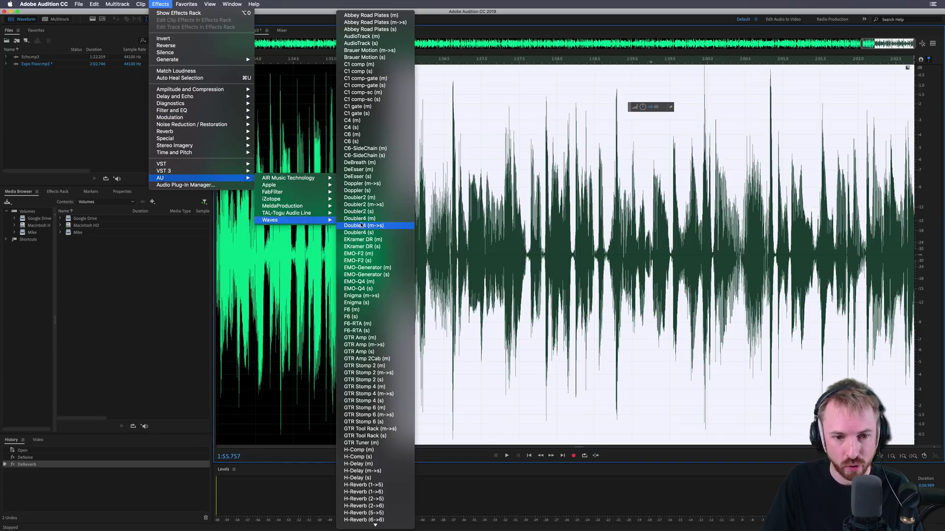
left_click(368, 164)
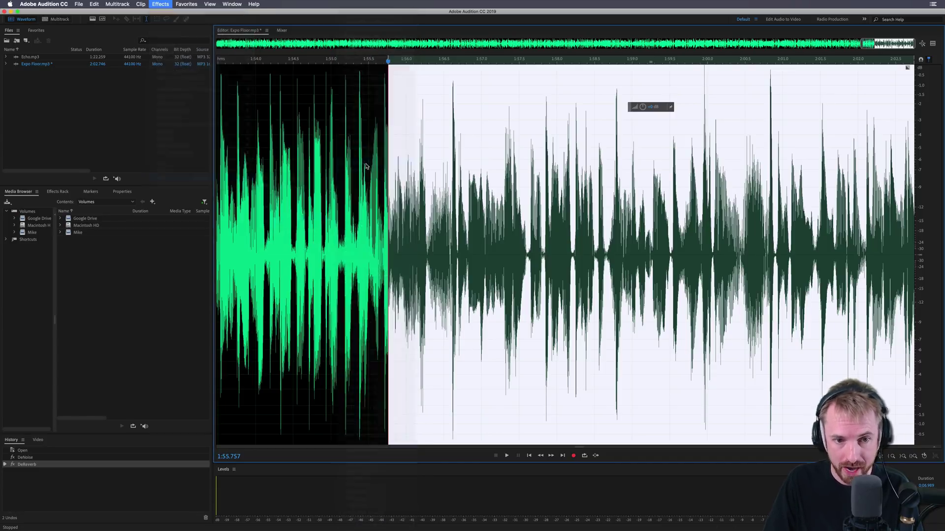
left_click(449, 204)
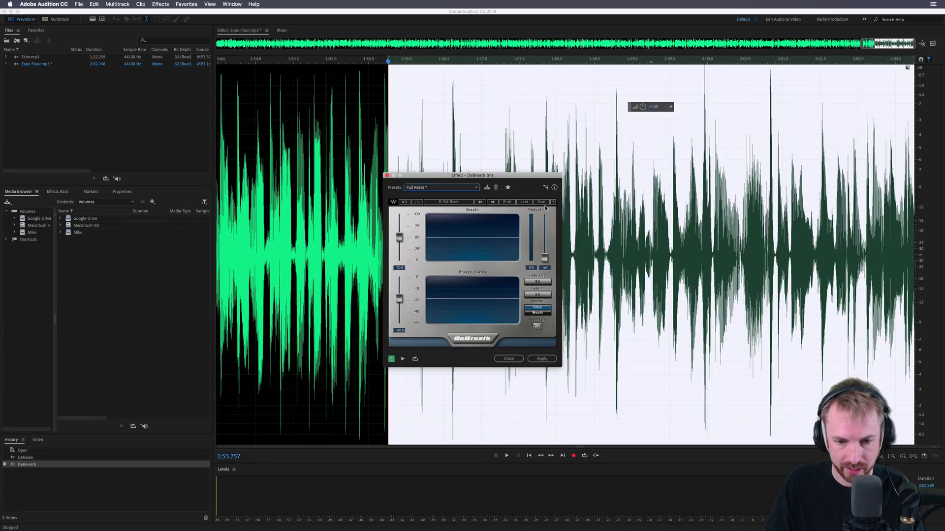
Step: Preview DeBreath on the ending with its Full Reset settings
key("space")
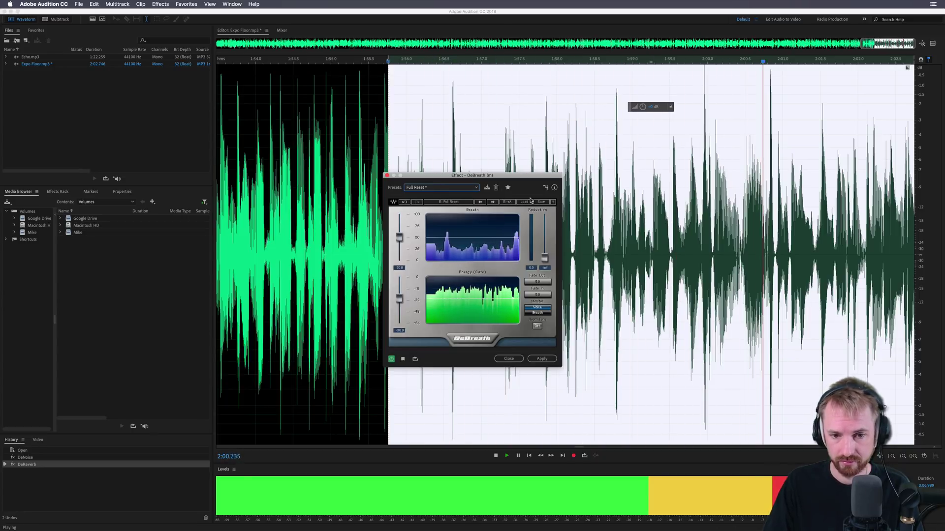
key("space")
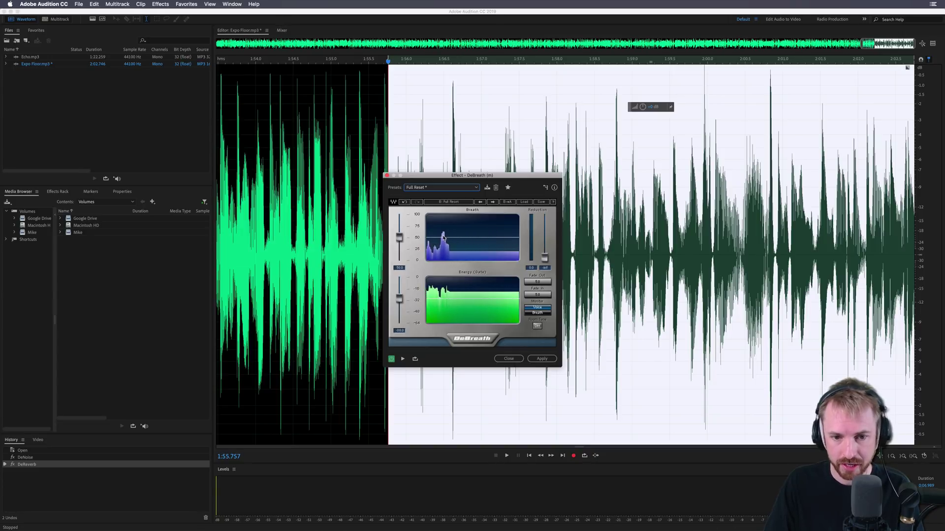
key("space")
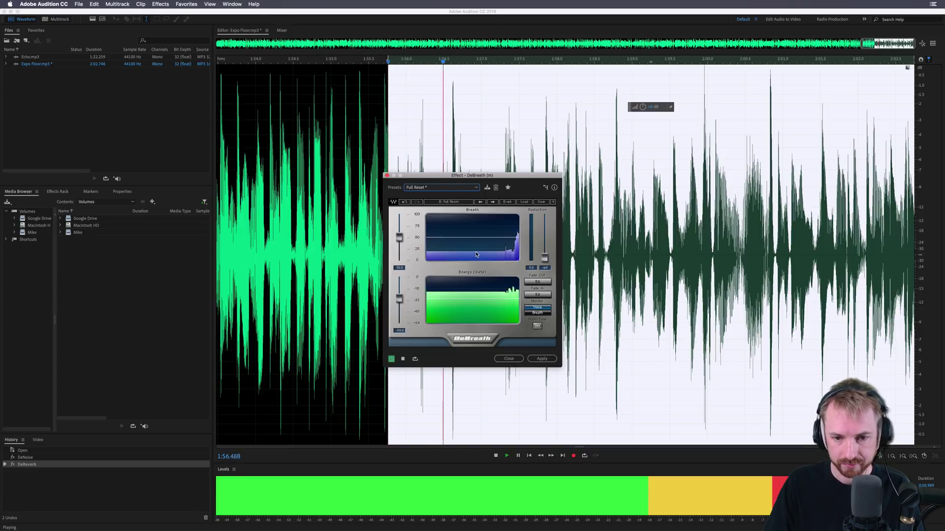
key("space")
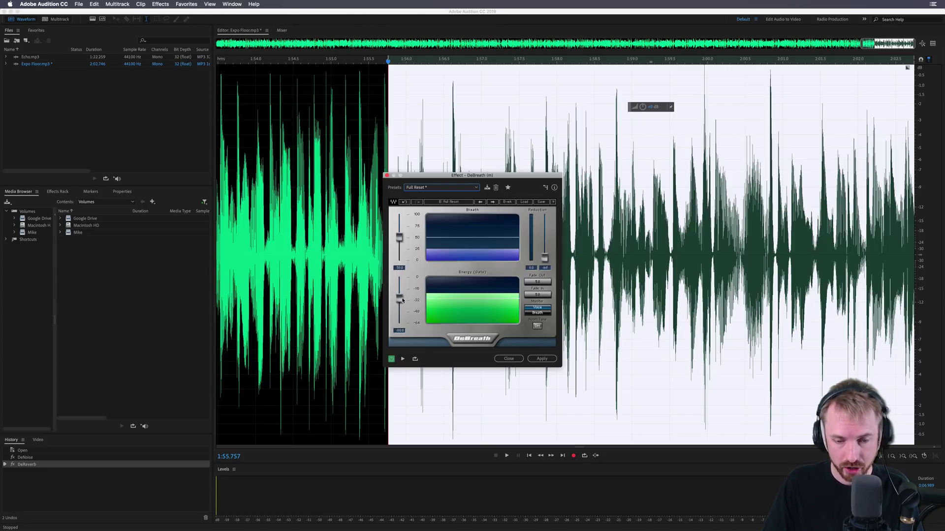
Step: Raise DeBreath's Energy (Gate) level to -13.4 while previewing
key("space")
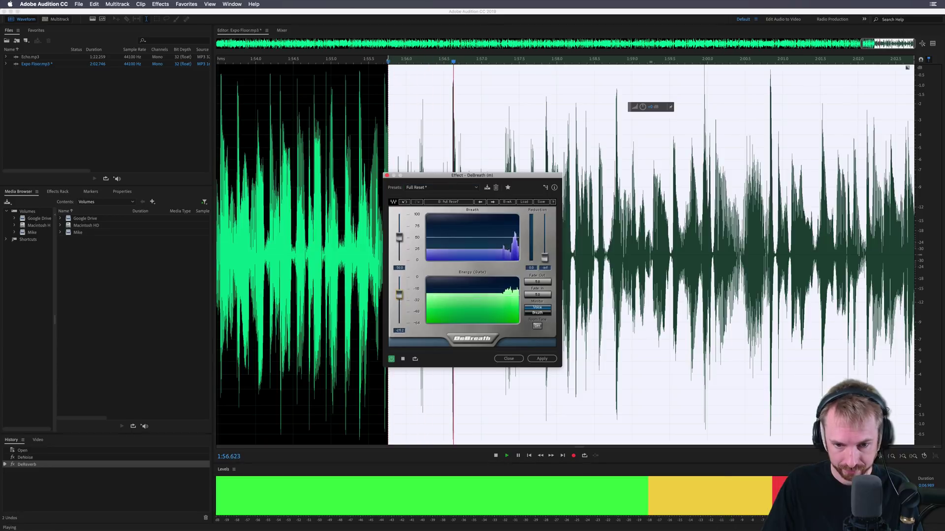
left_click_drag(400, 300, 400, 289)
key("space")
key("space")
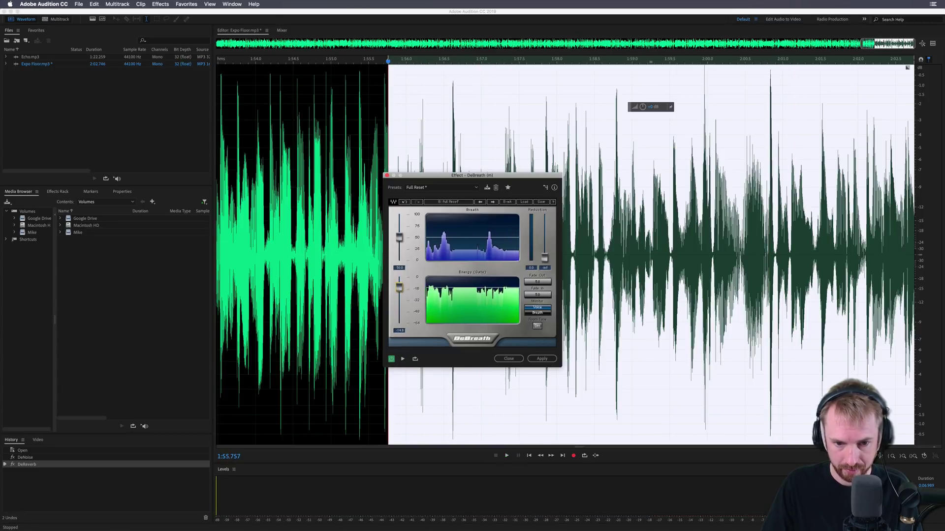
left_click_drag(400, 289, 400, 287)
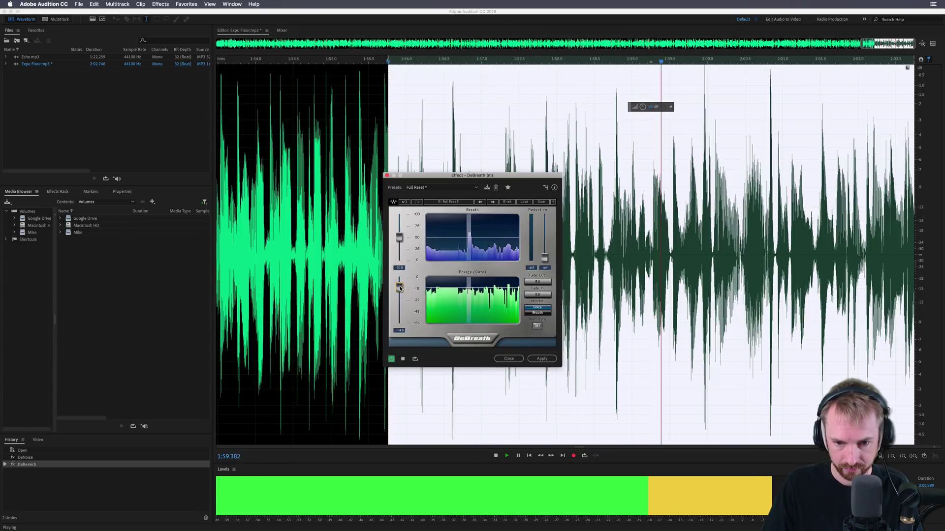
left_click_drag(400, 289, 399, 287)
key("space")
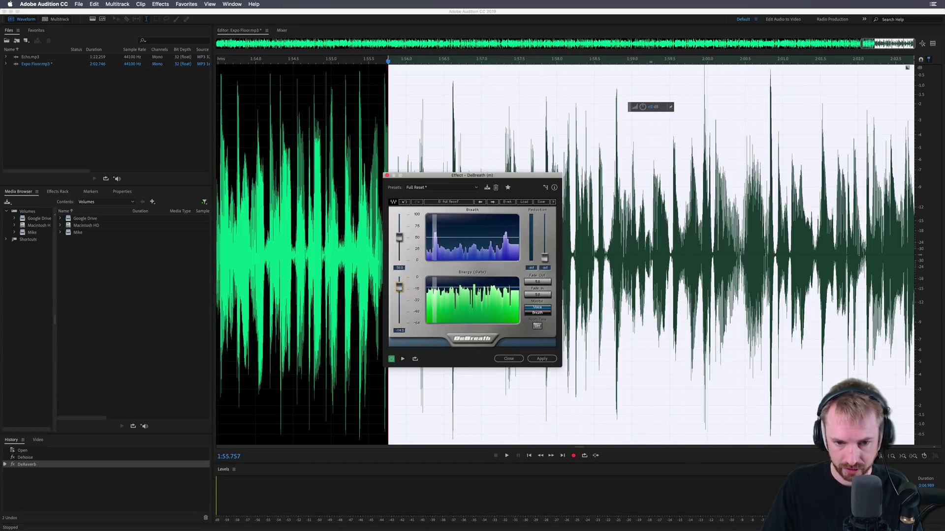
Step: Audition the breath reduction on the ending twice
key("space")
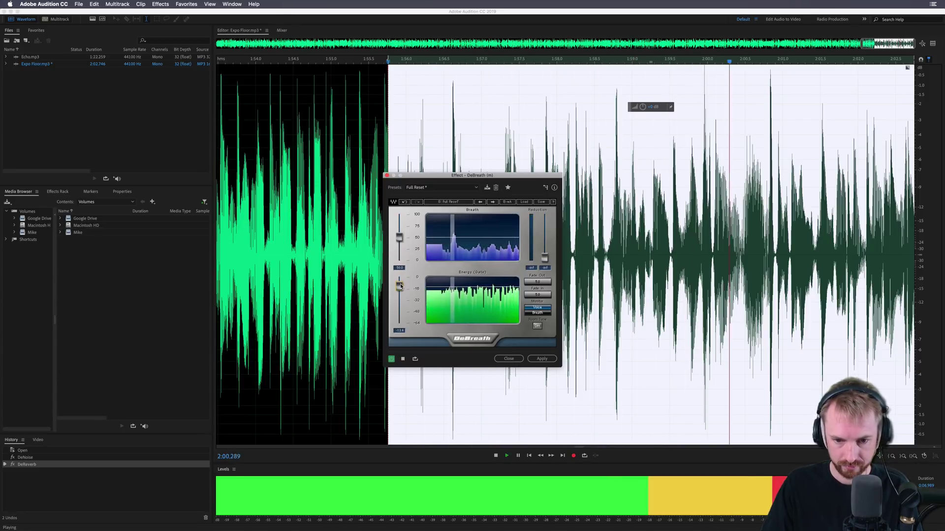
key("space")
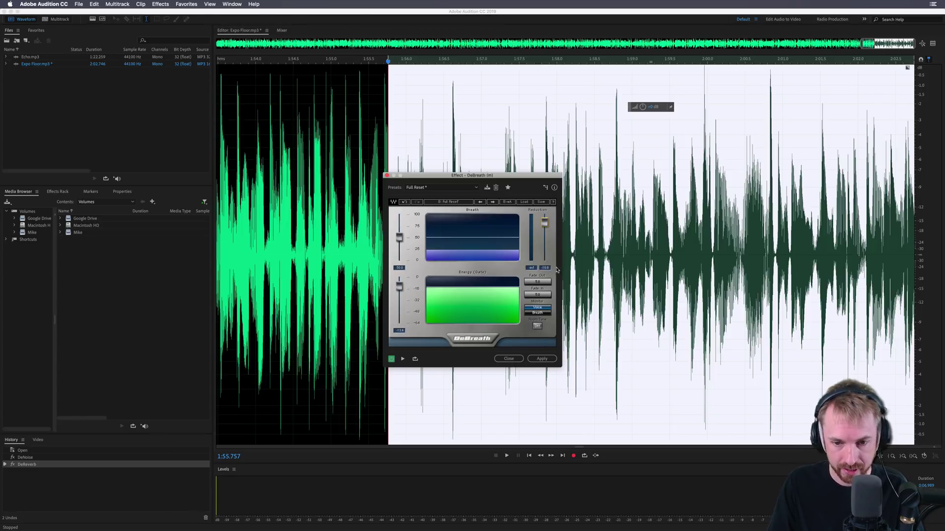
key("space")
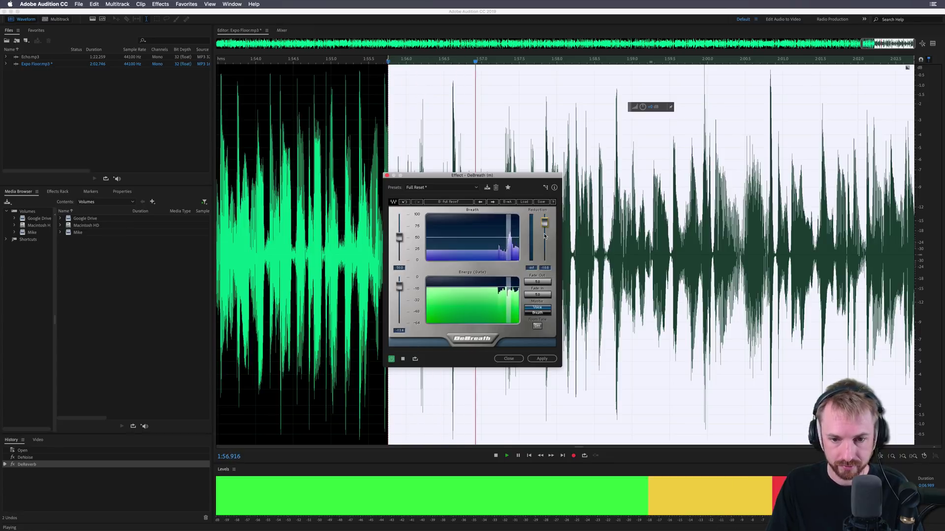
key("space")
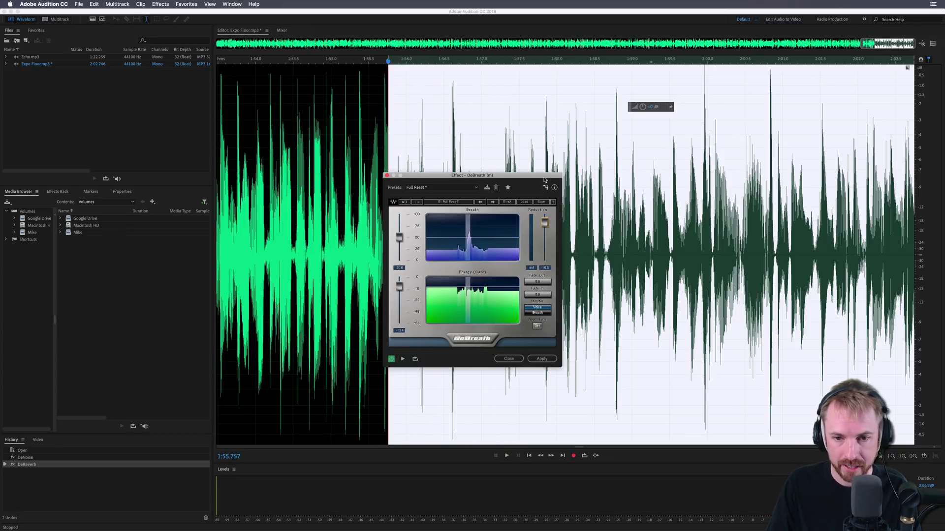
Step: Show the Preview Editor with Mirrored zoom and move the DeBreath window aside
left_click(933, 43)
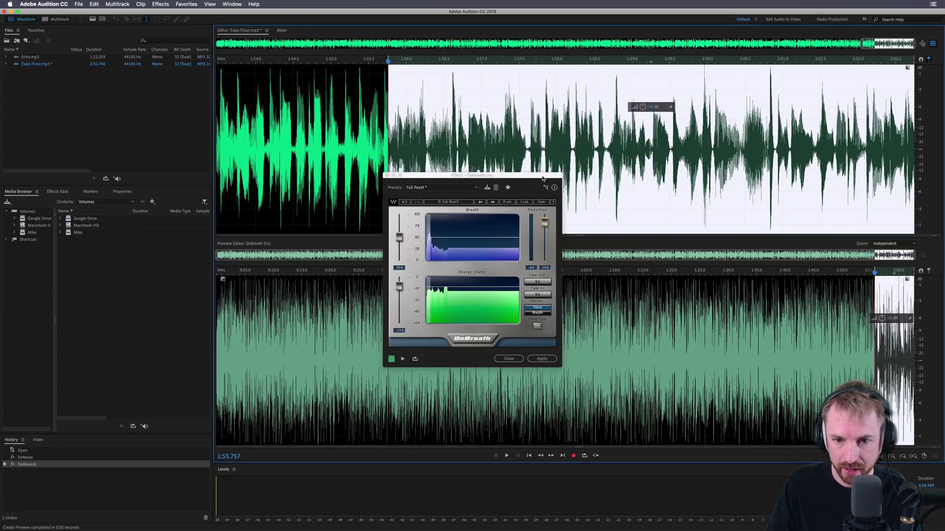
left_click(893, 243)
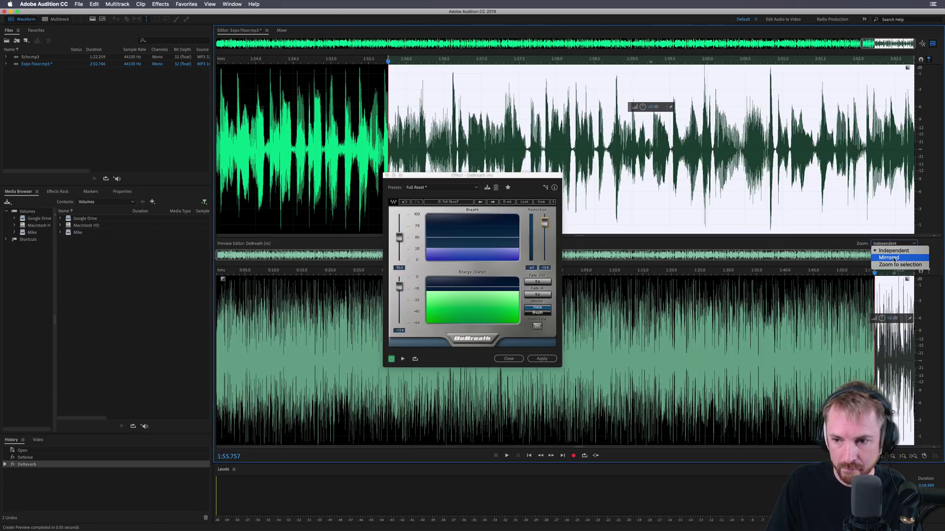
left_click(892, 255)
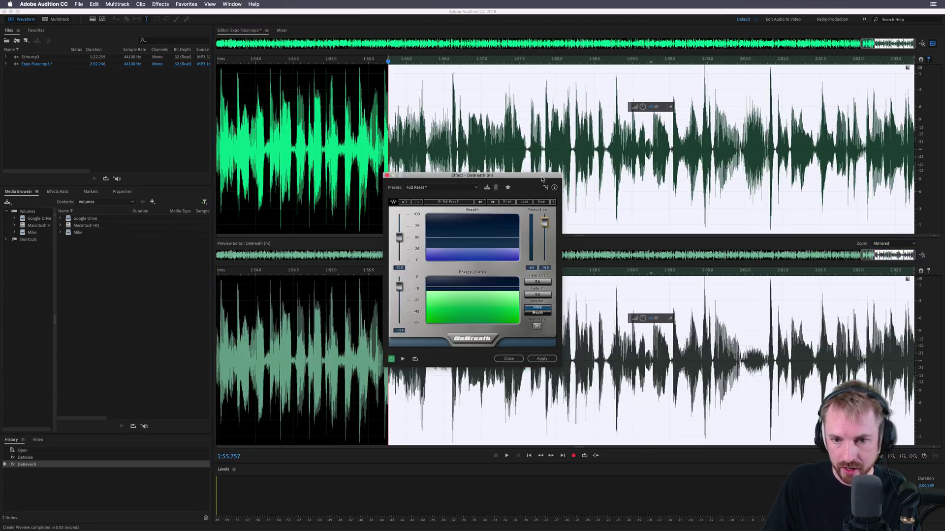
left_click_drag(543, 176, 370, 166)
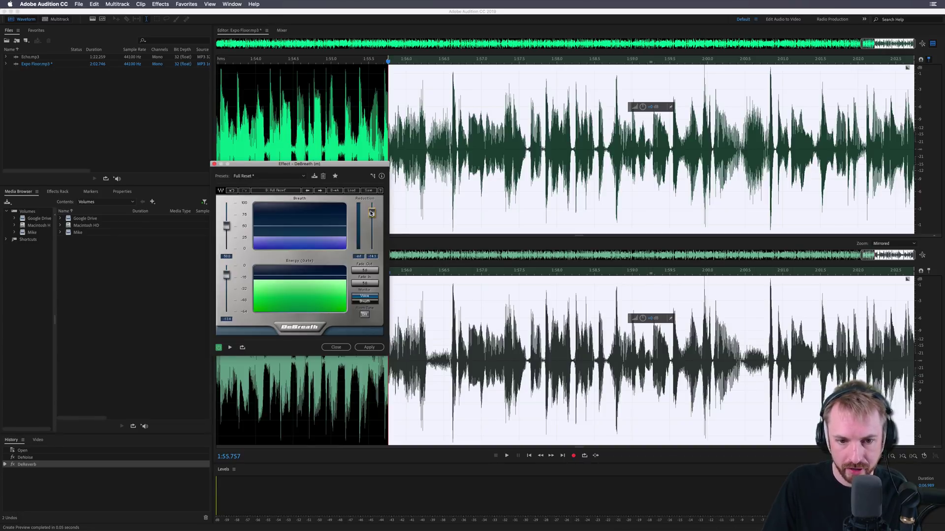
Step: Compare processed and original waveforms in playback, then apply DeBreath and copy the result
key("space")
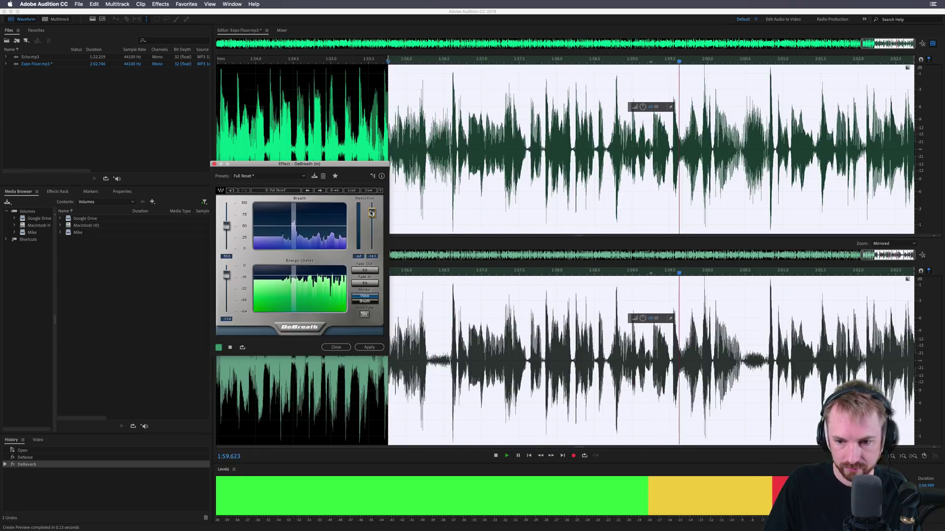
key("space")
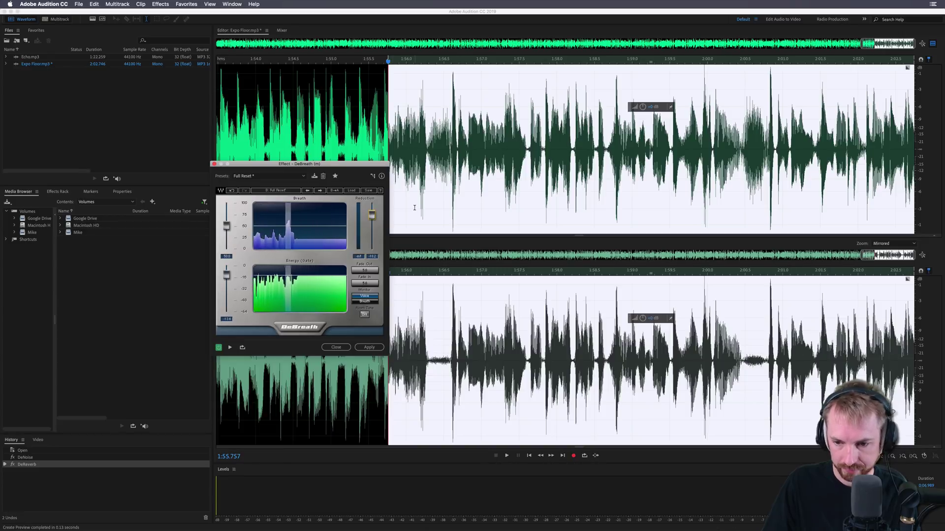
key("space")
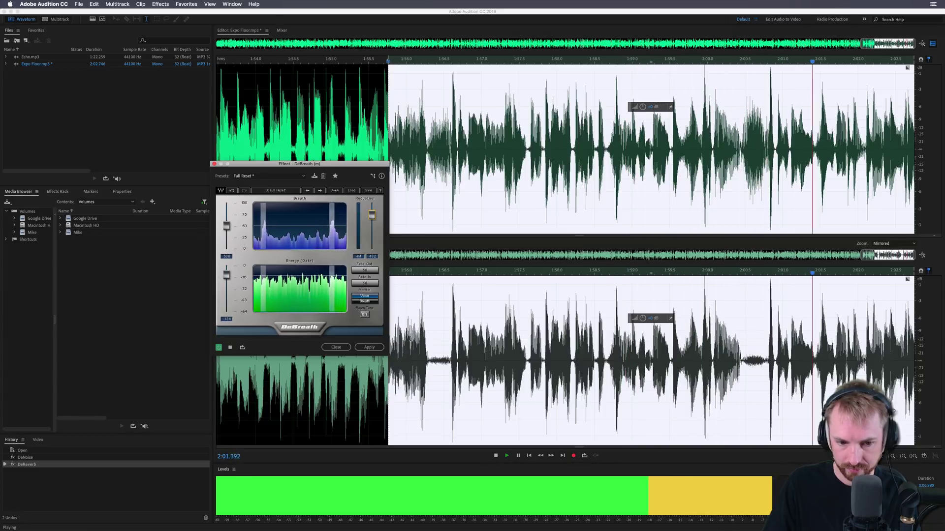
key("space")
key("Return")
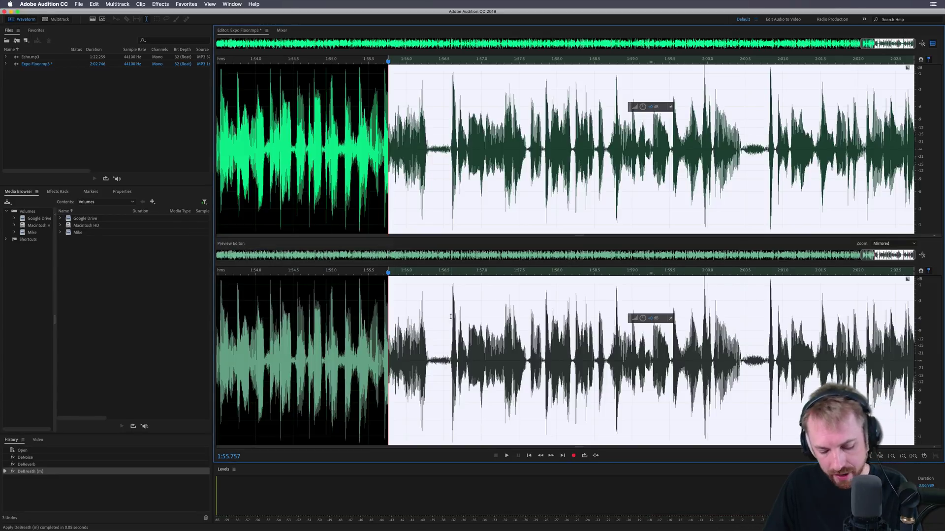
key("super+c")
Step: Create a new empty audio file, Untitled 5
key("super+shift+n")
key("Return")
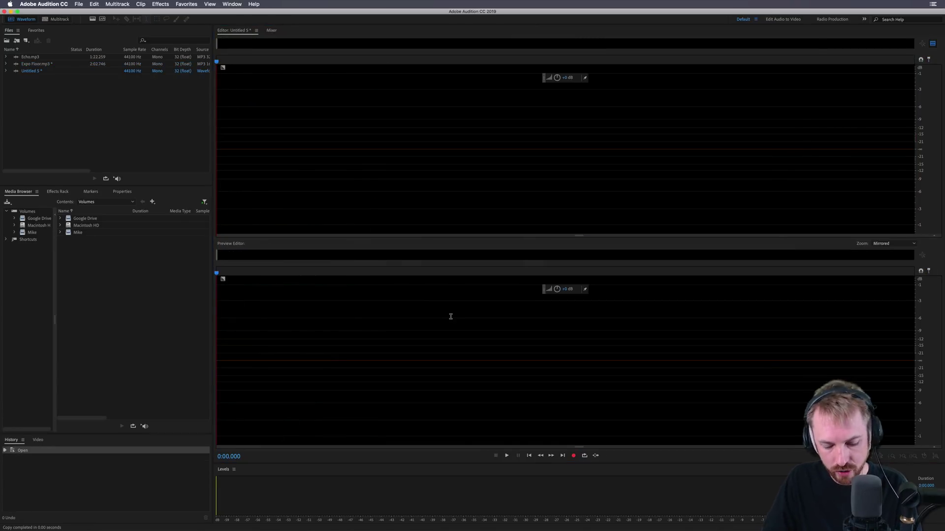
left_click(454, 176)
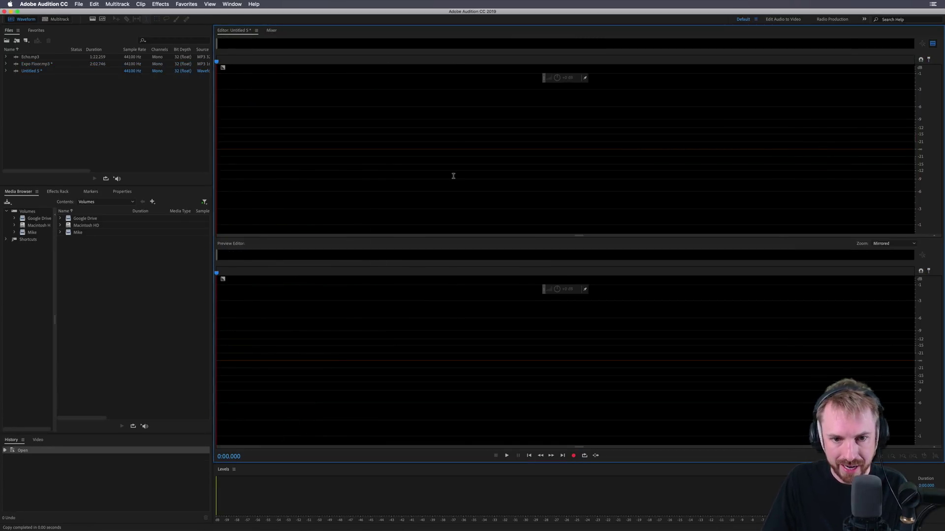
Step: Check Expo Floor.mp3 against Untitled 5, then Paste to New as Untitled 6
double_click(48, 63)
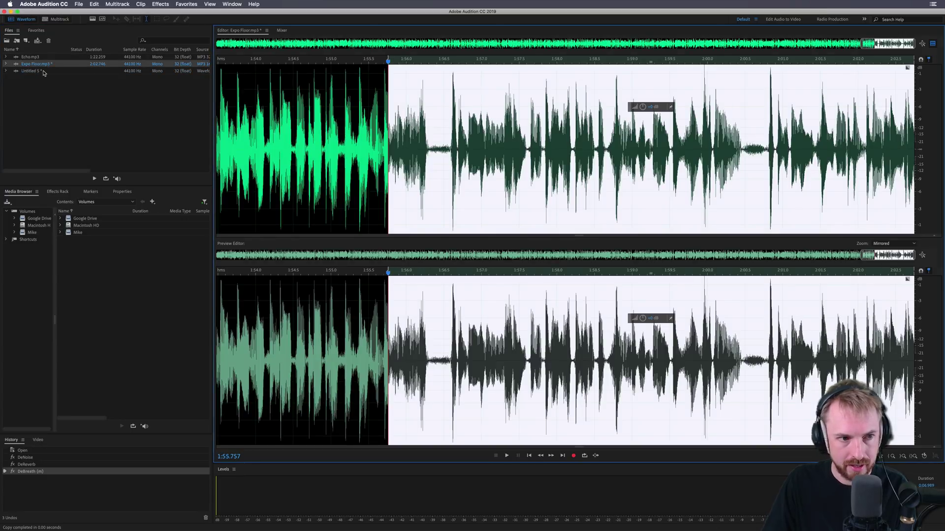
double_click(44, 72)
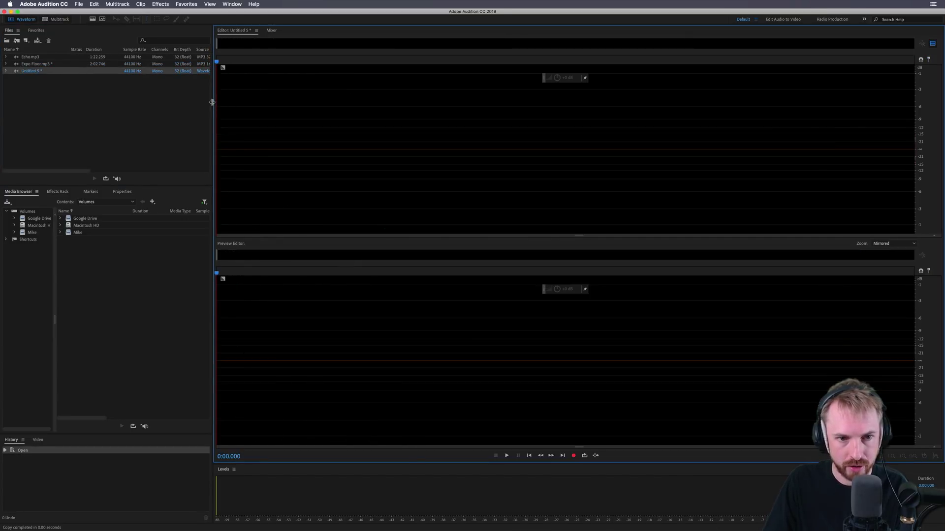
double_click(26, 63)
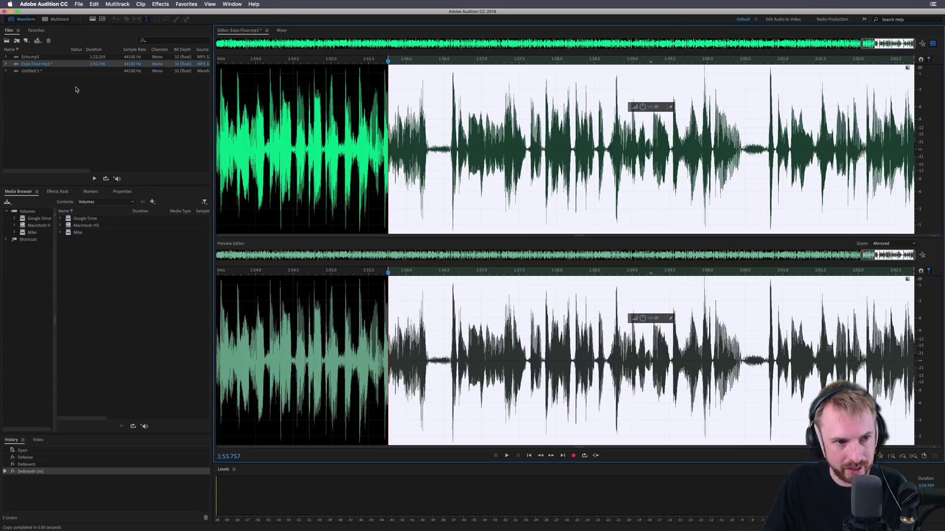
double_click(30, 71)
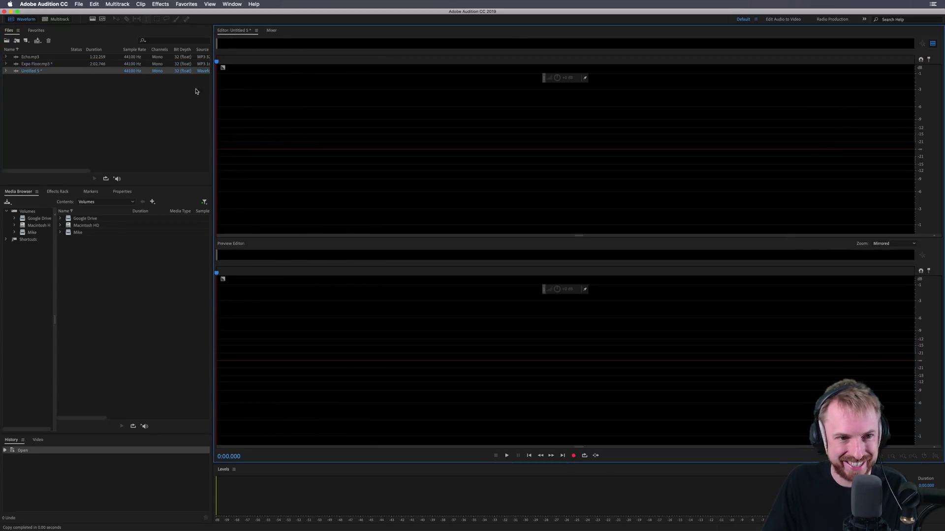
left_click(94, 4)
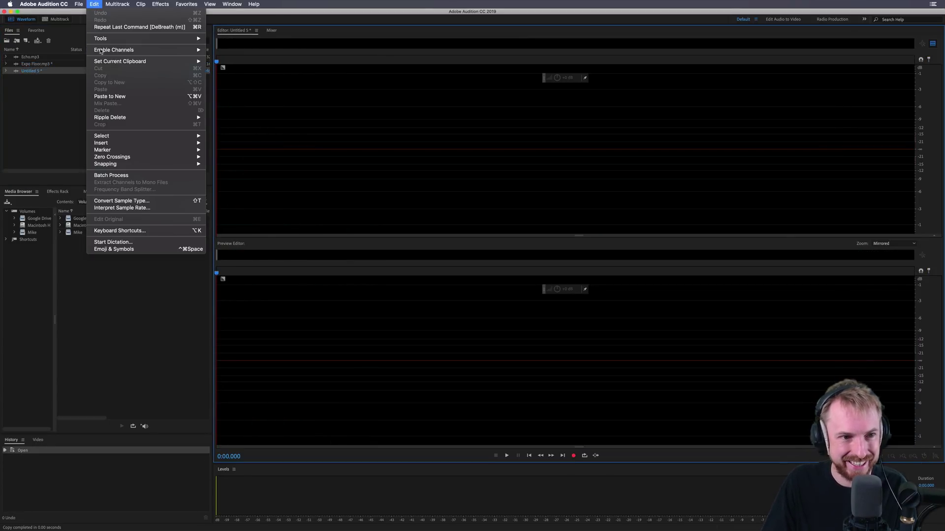
left_click(111, 97)
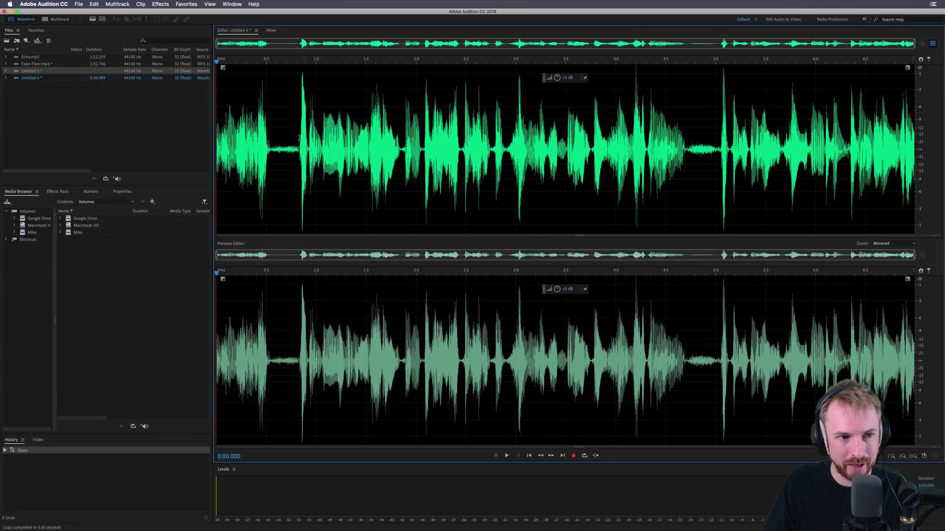
Step: Undo Expo Floor.mp3 to its original audio, paste it at Untitled 6's start, and play the comparison
double_click(36, 64)
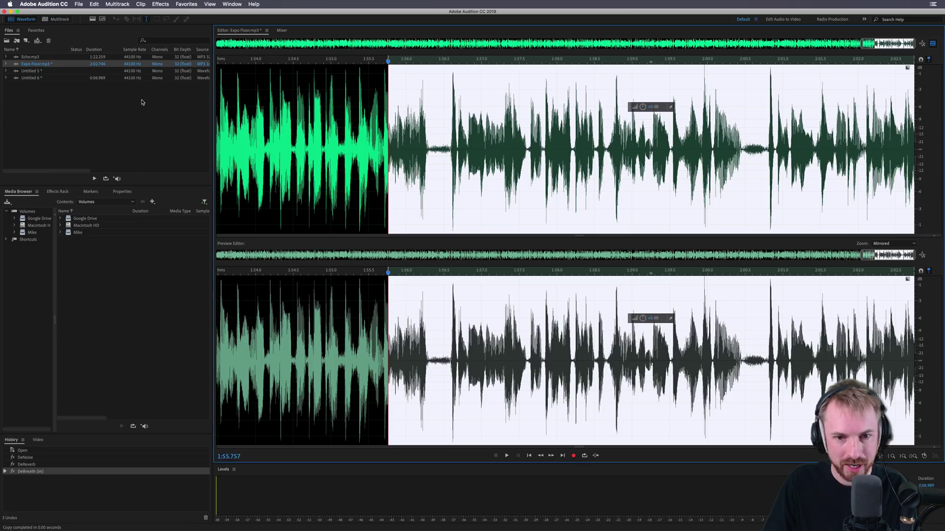
key("super+z")
key("super+z")
key("super+z")
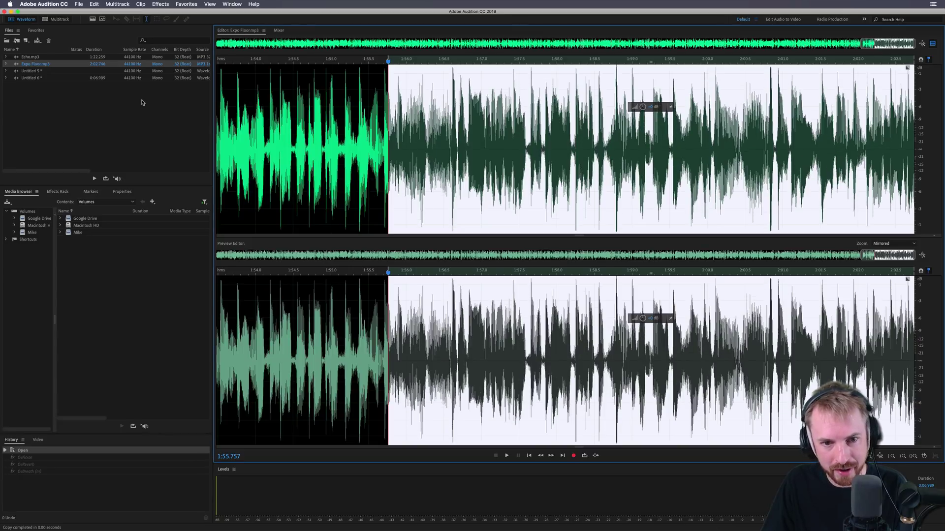
double_click(35, 78)
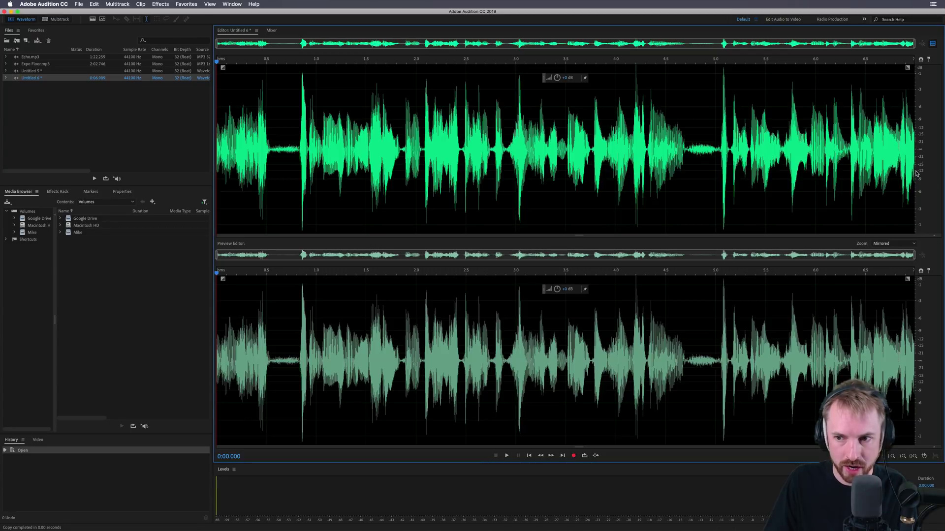
key("super+v")
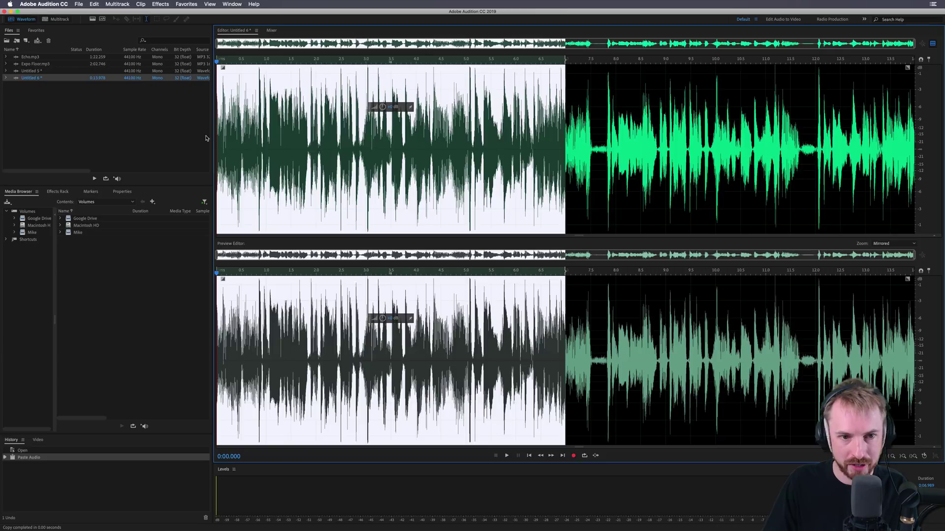
left_click(230, 141)
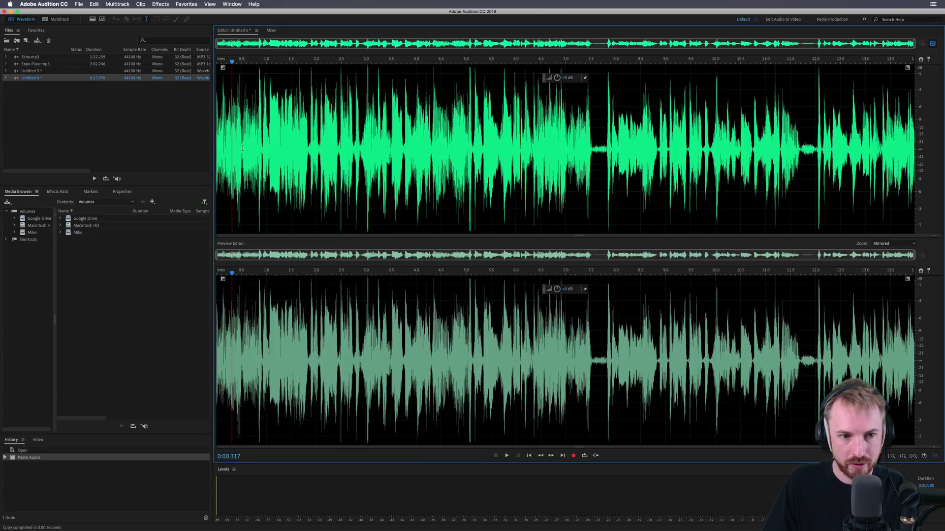
key("space")
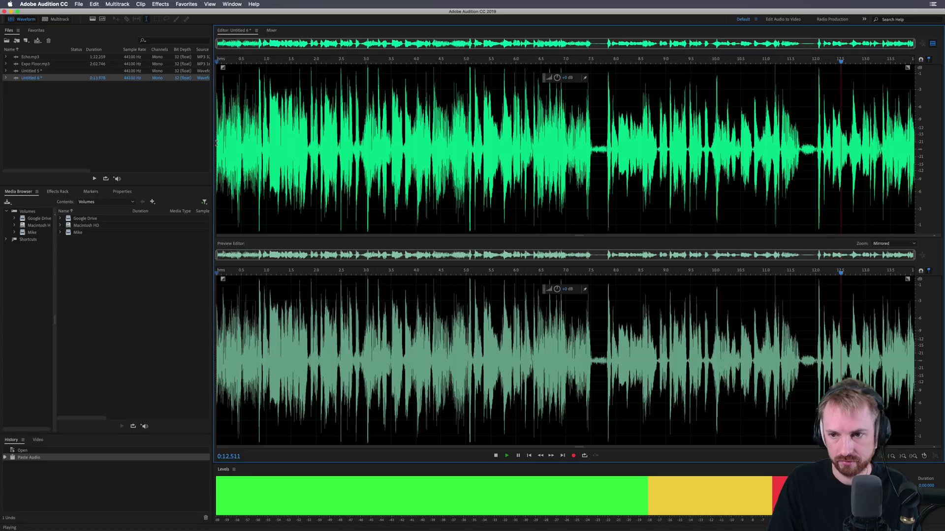
key("space")
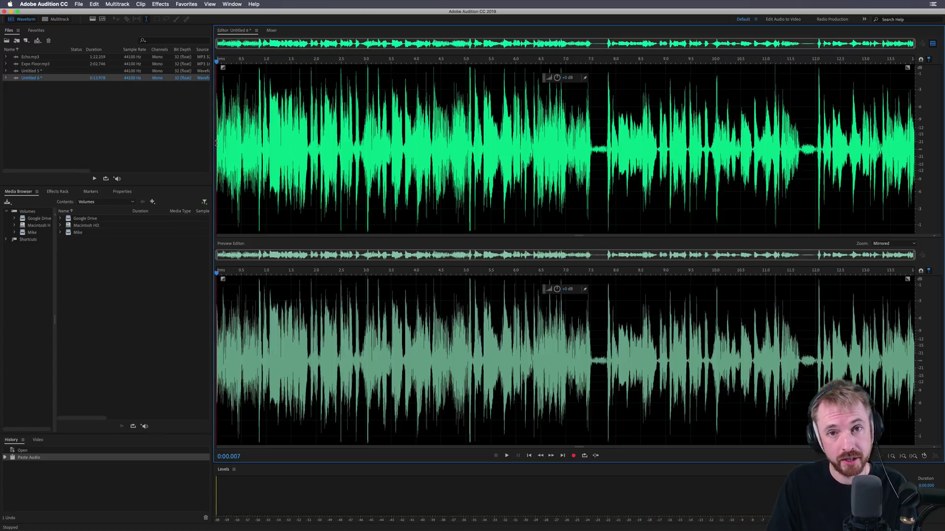